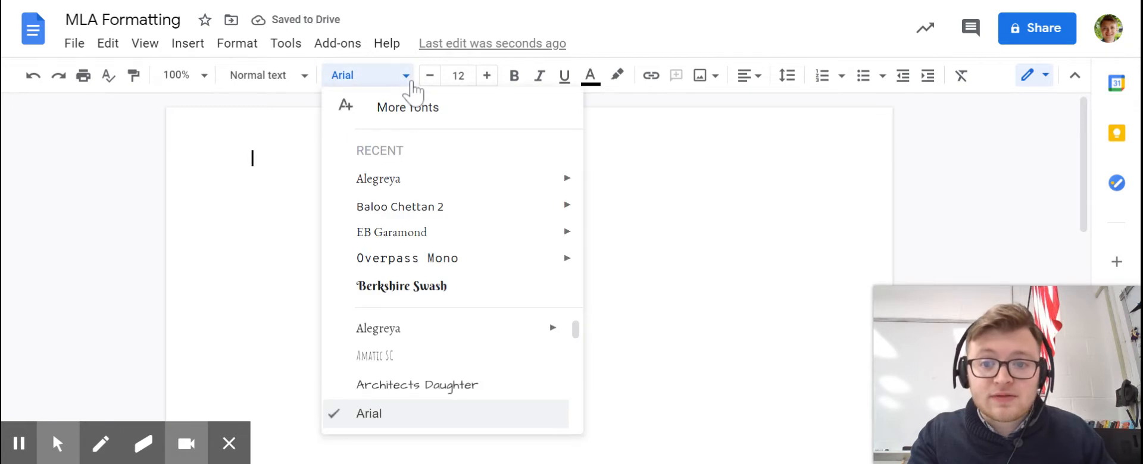
- Set the document font to Times New Roman
scroll(470, 376, down, 15)
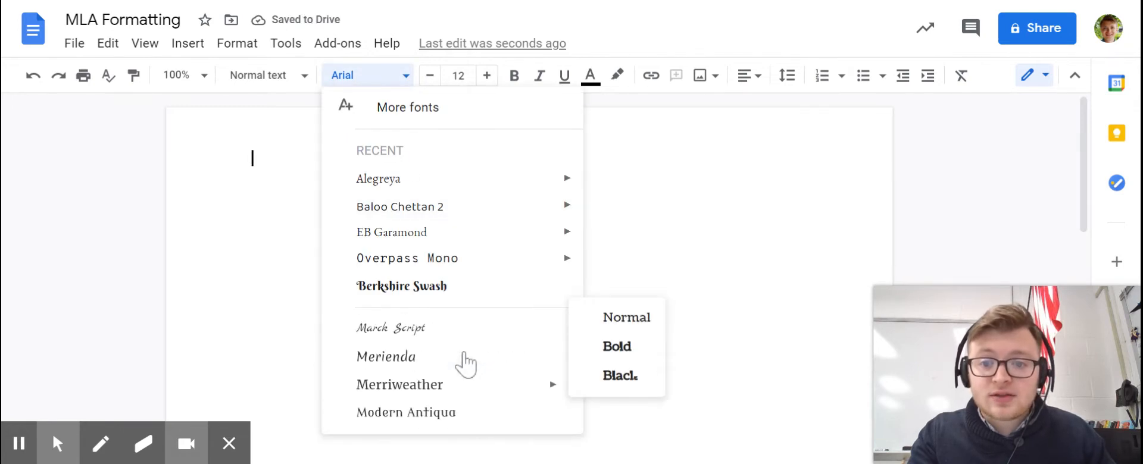
scroll(468, 363, down, 4)
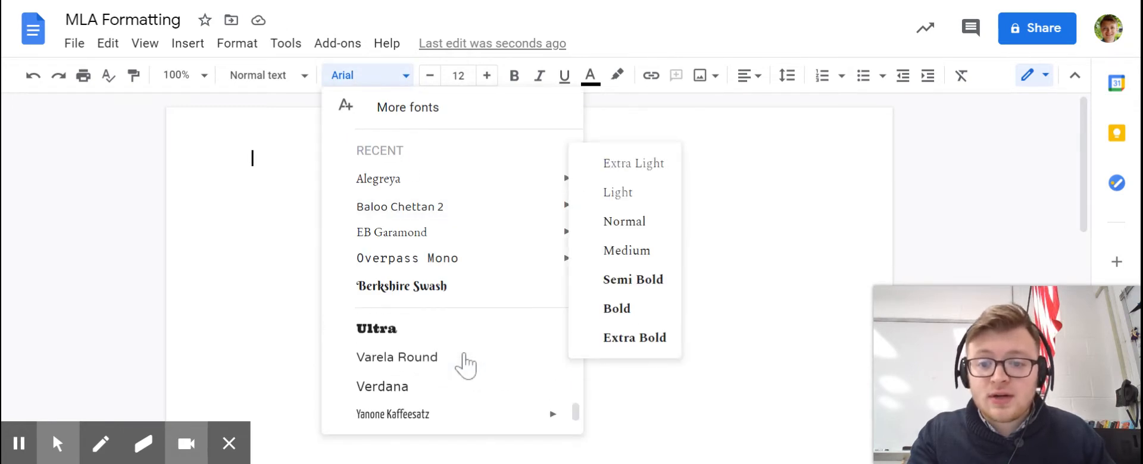
scroll(465, 357, up, 3)
click(466, 365)
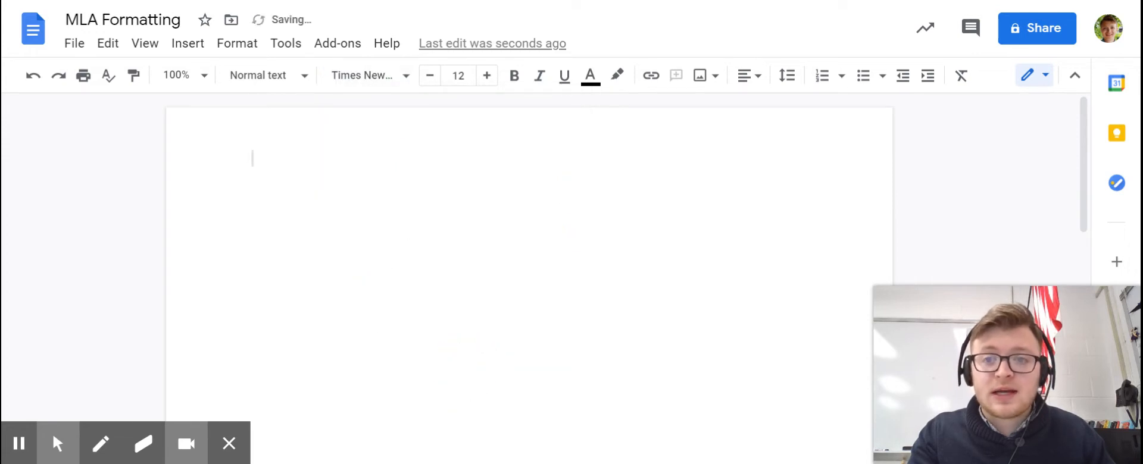
click(407, 77)
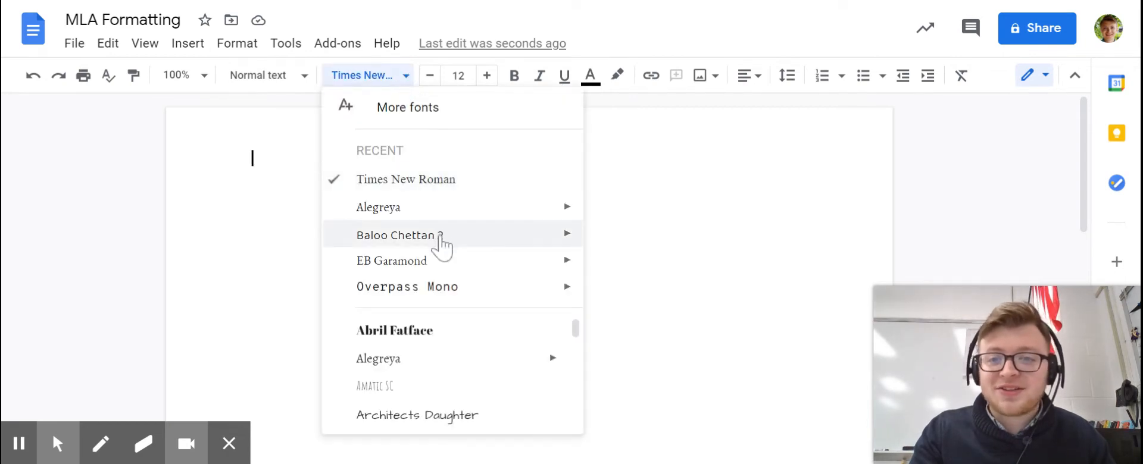
key(Escape)
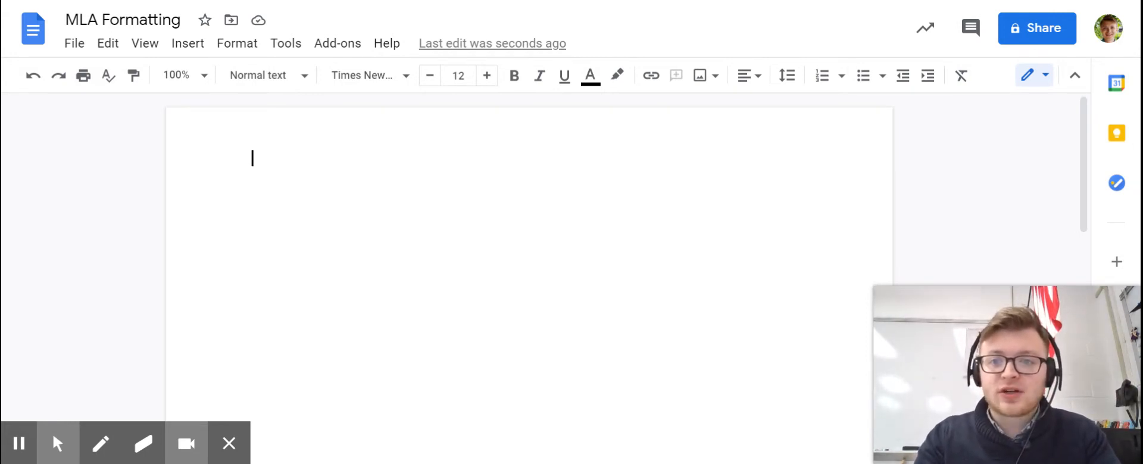
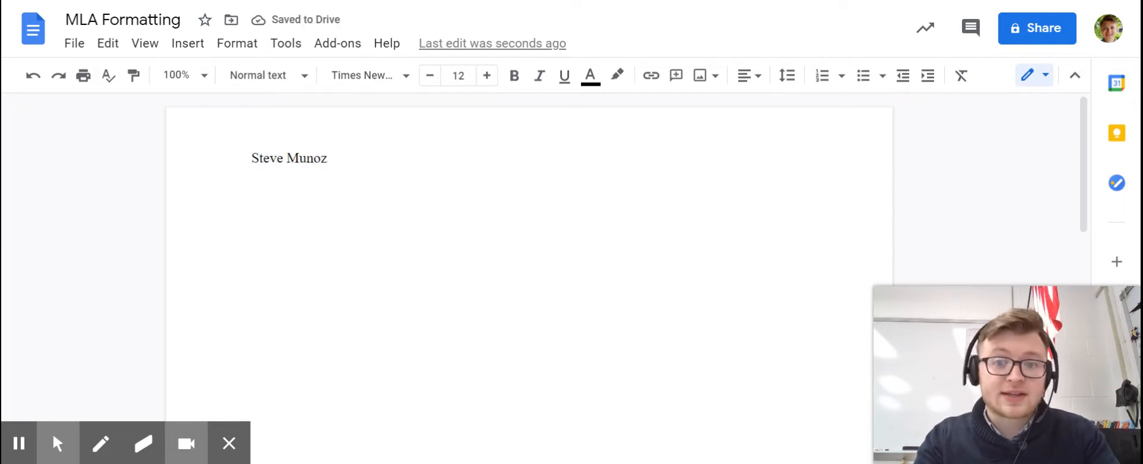
- Enter the student's full name on the first line and set the line spacing to double
click(787, 76)
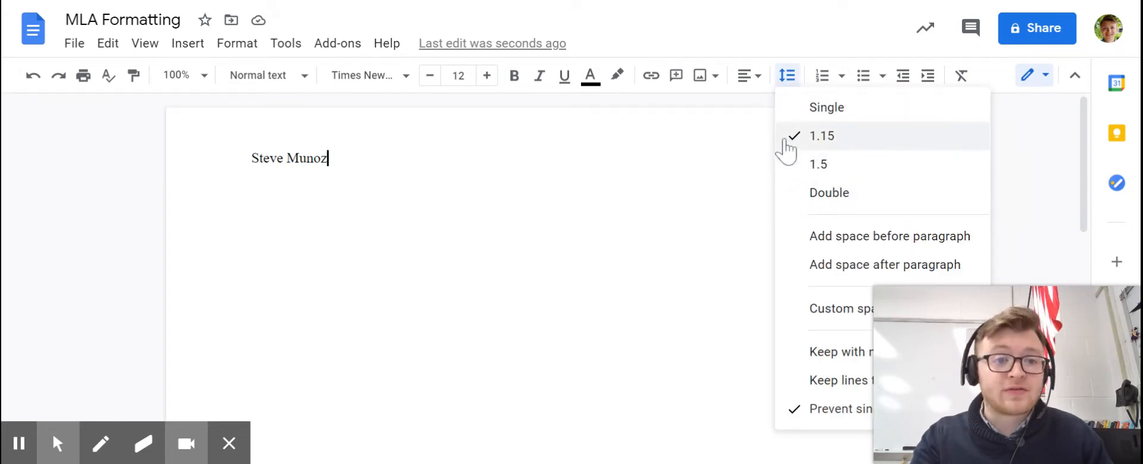
click(793, 194)
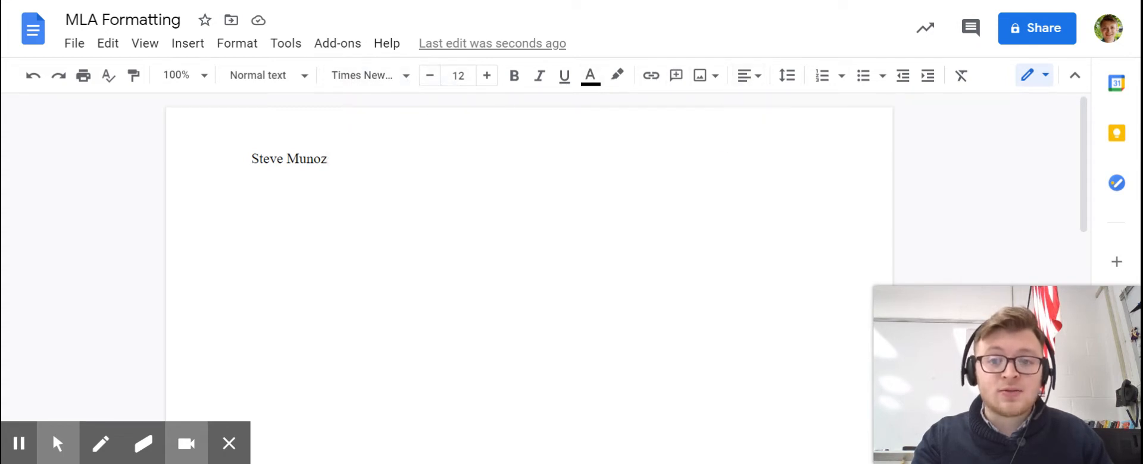
- Set the top and bottom page margins to 1 inch for the whole document
click(76, 49)
scroll(140, 215, down, 1)
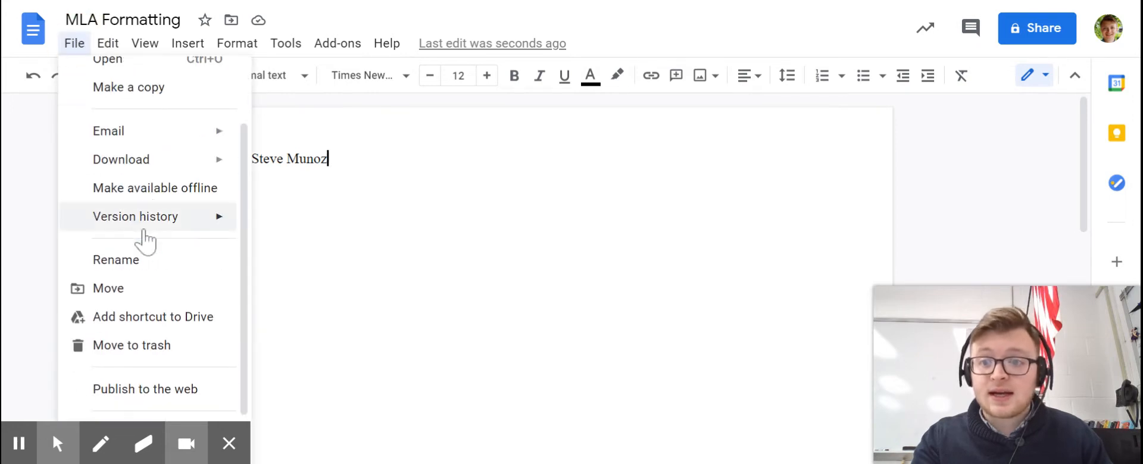
scroll(158, 218, down, 1)
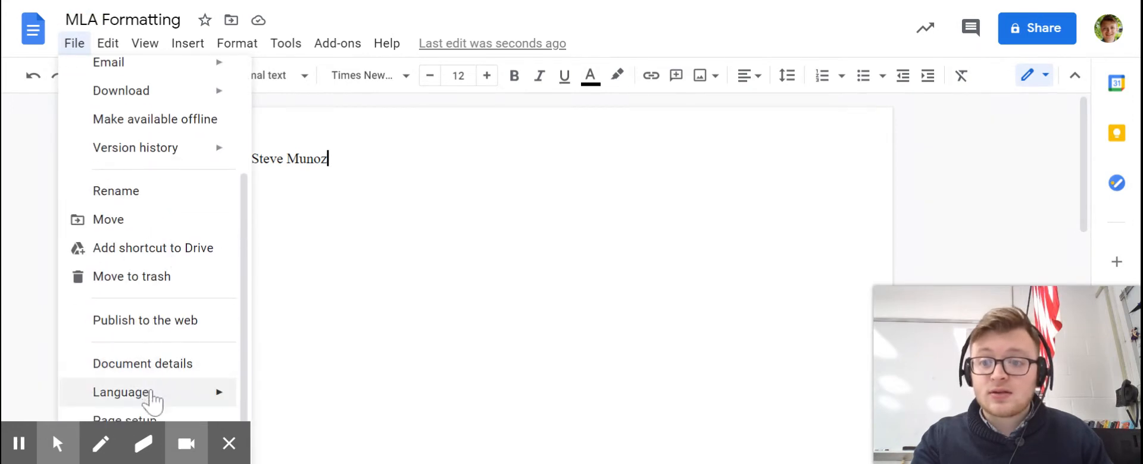
click(158, 417)
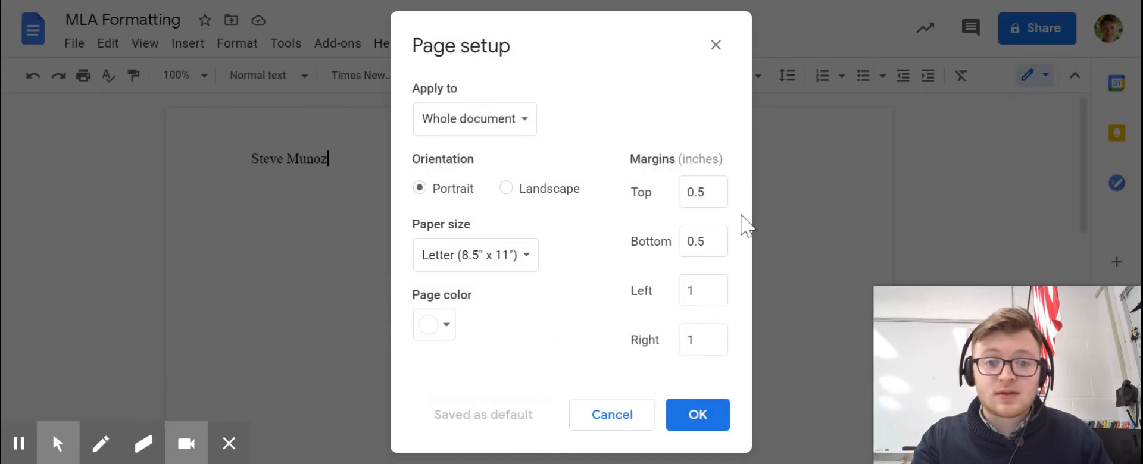
click(712, 191)
key(BackSpace)
key(BackSpace)
key(BackSpace)
text(1)
key(Tab)
key(BackSpace)
text(1)
click(698, 415)
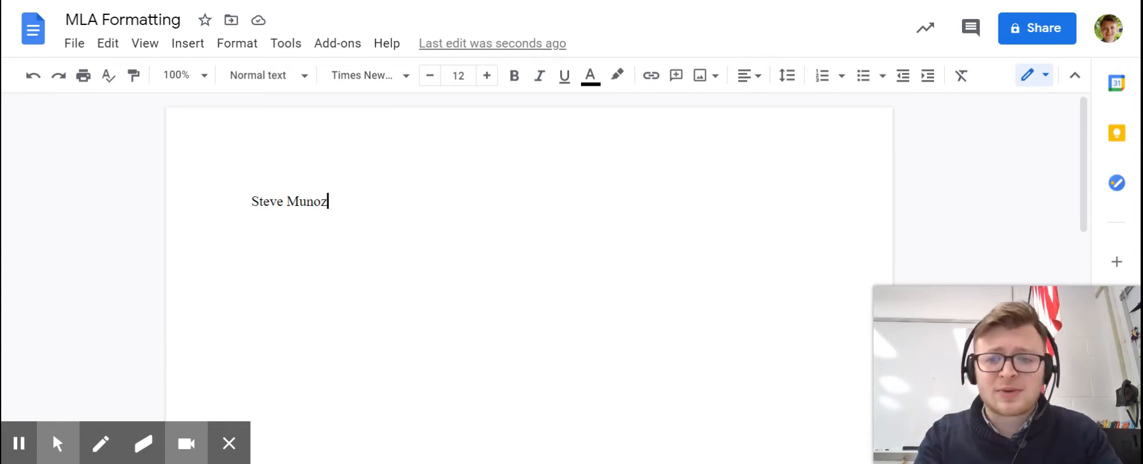
- Add a second heading line with the teacher's title and surname
key(Return)
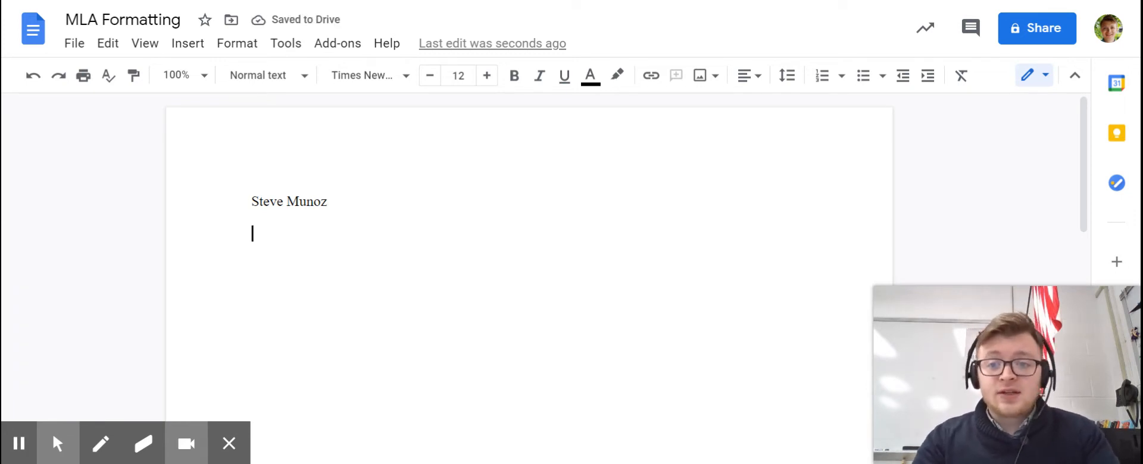
text(Mr. )
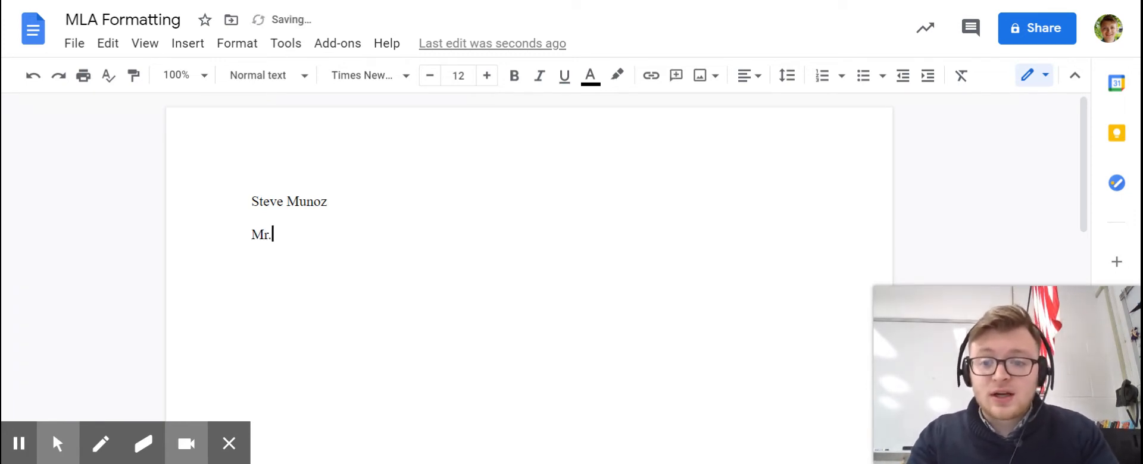
text(Munoz)
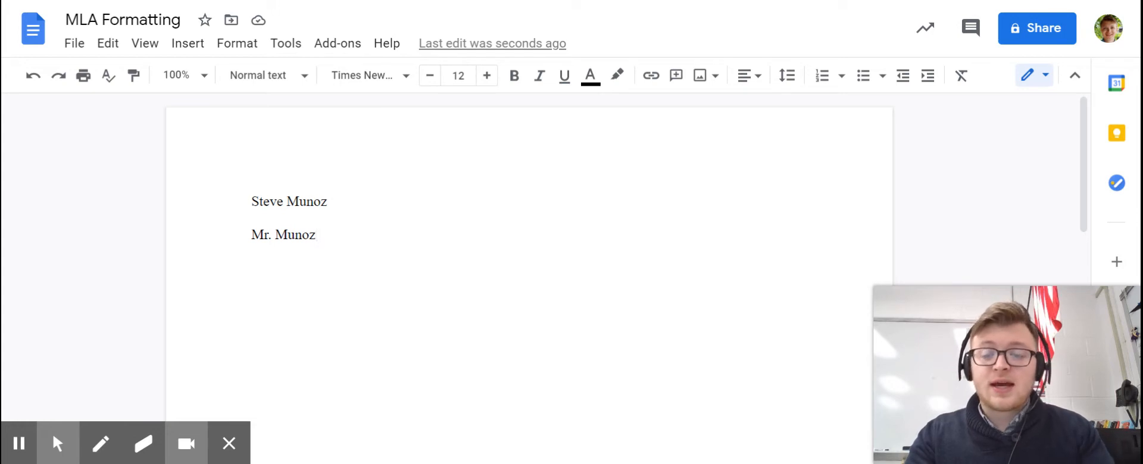
- Add "and" and a second teacher's title and surname to the teacher line
text(and Mr.)
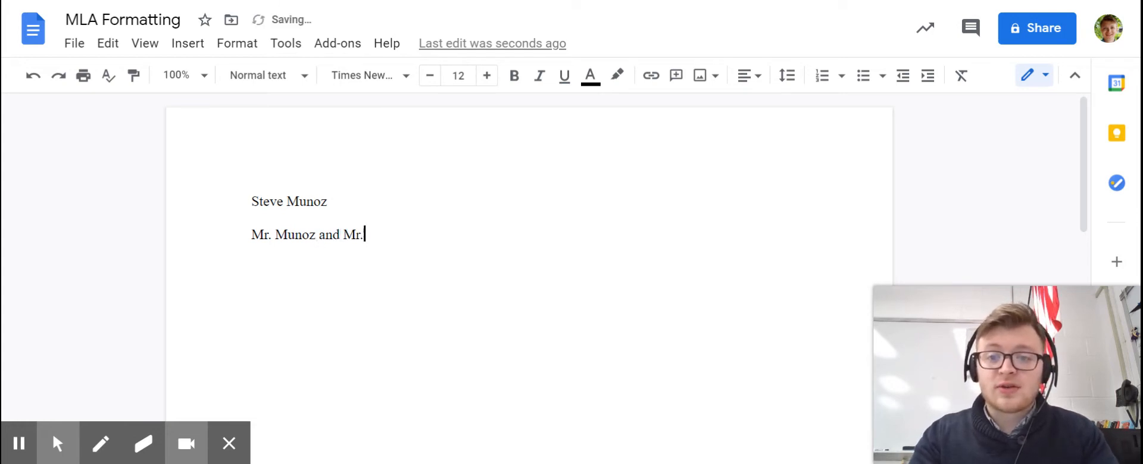
text( Felano)
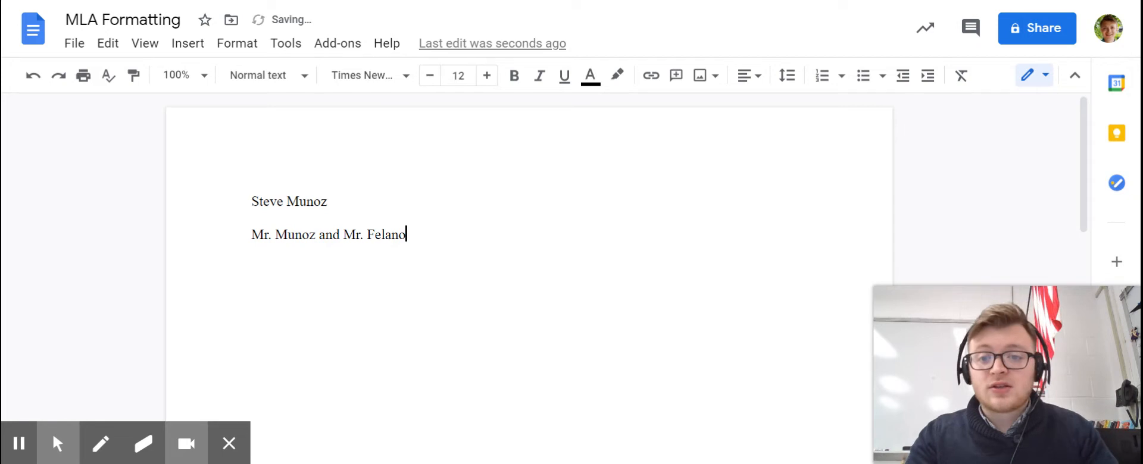
- Swap the order of the two teachers' names and remove the second teacher and the "and" from the line
drag(411, 242, 344, 235)
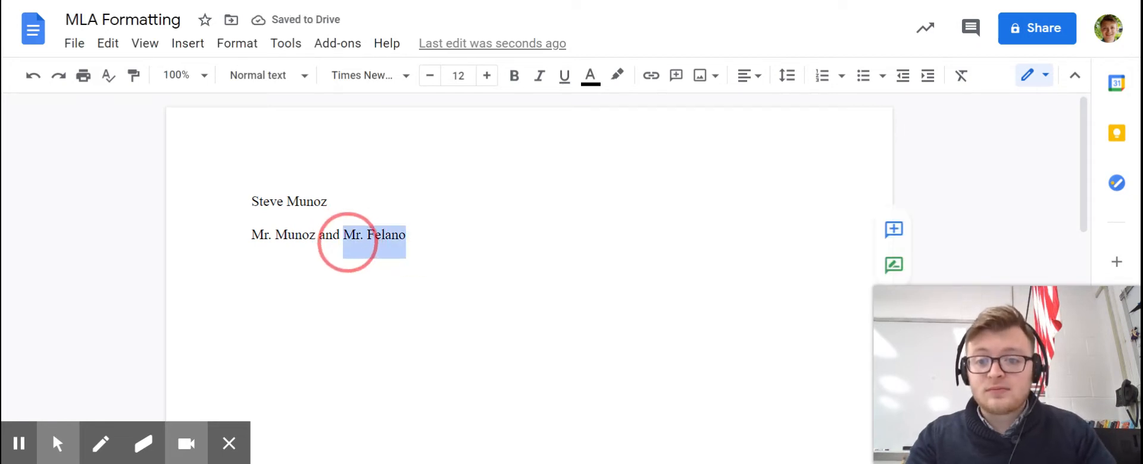
key(BackSpace)
click(251, 234)
text(Mr. Felano)
text(and)
click(430, 238)
key(BackSpace)
key(BackSpace)
key(BackSpace)
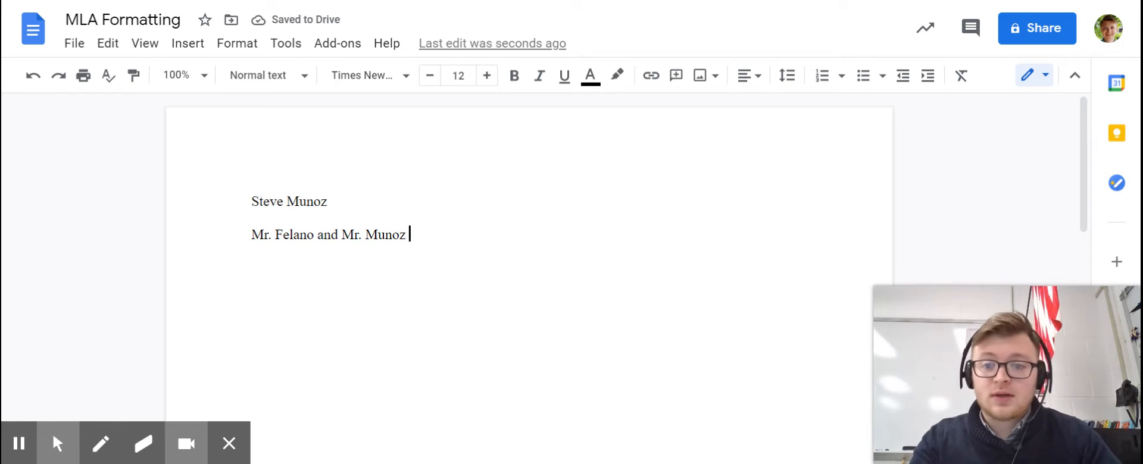
drag(342, 237, 248, 233)
key(BackSpace)
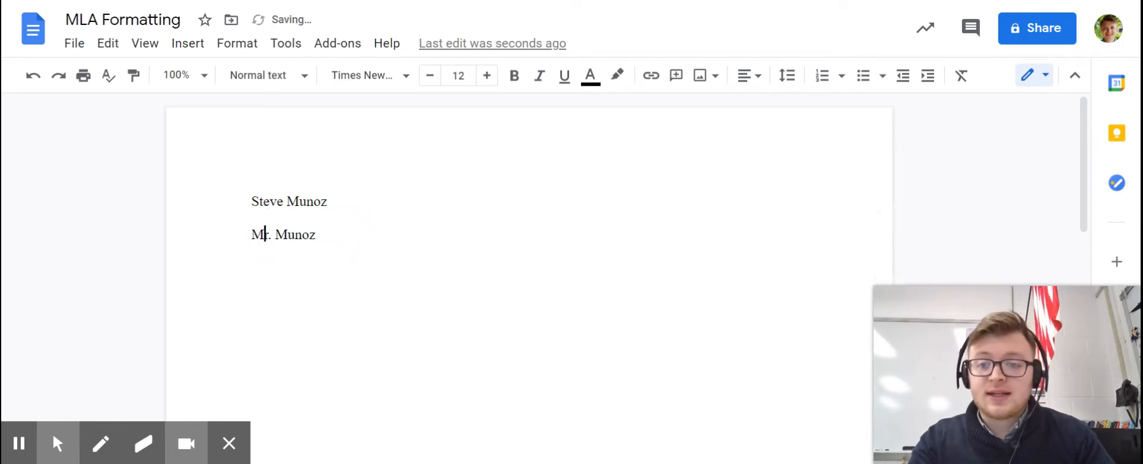
- Add a third heading line with the course name "English II"
click(365, 237)
key(Return)
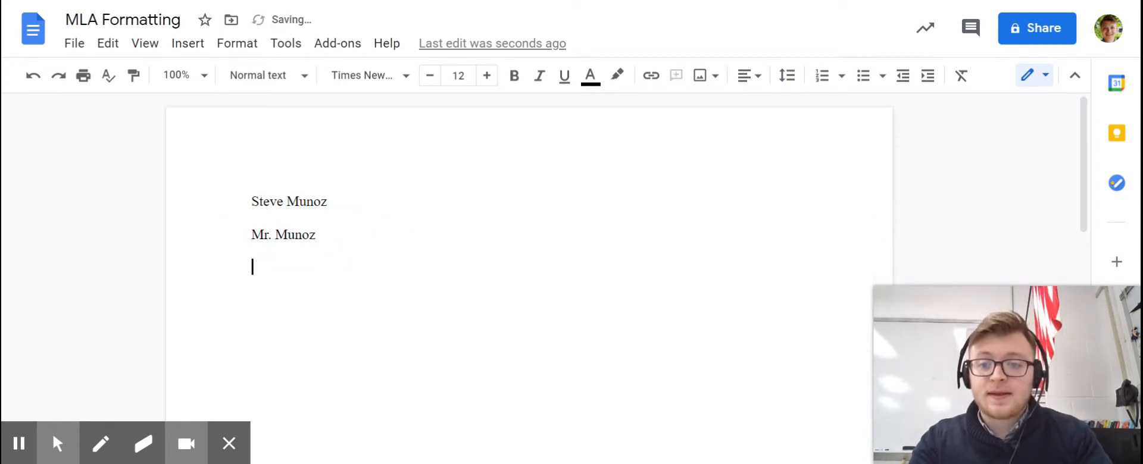
text(English II)
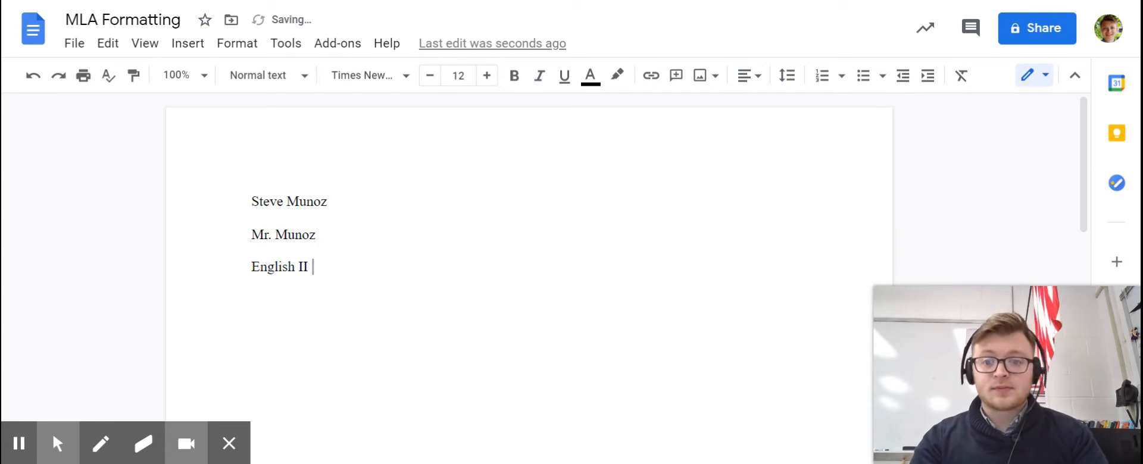
text( H)
- Try the course-level suffixes "H" and "CP" after "English II"
key(BackSpace)
text(CP)
key(BackSpace)
key(BackSpace)
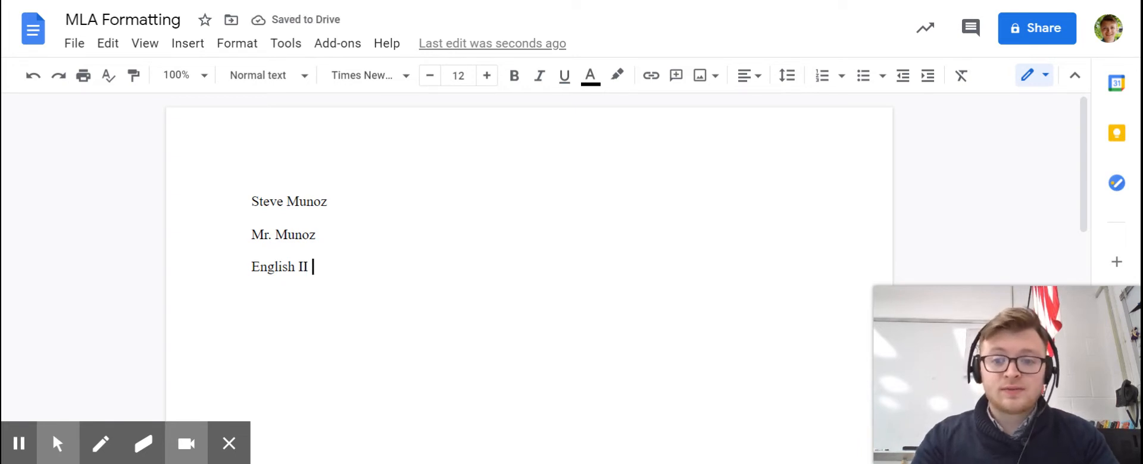
- Add a fourth heading line with the date "22 February 2021"
key(Return)
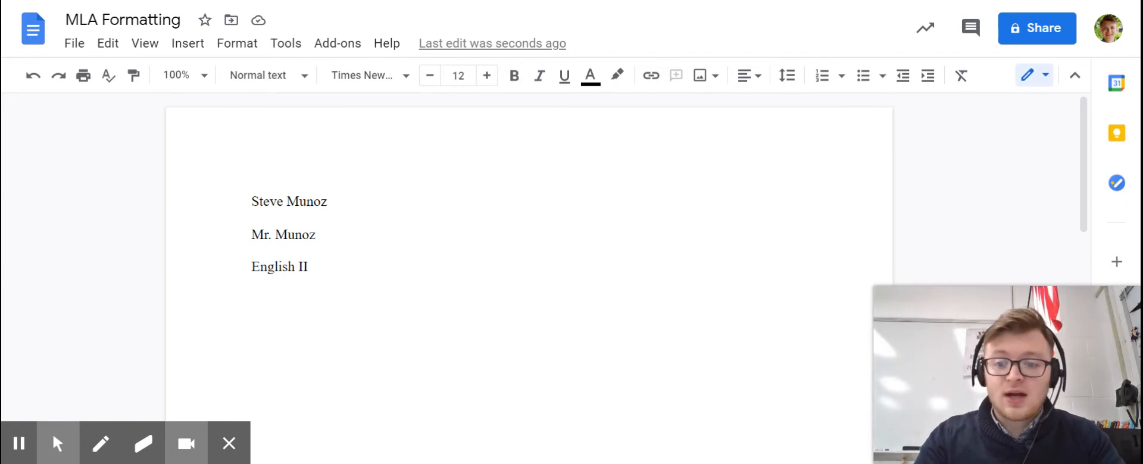
text(22 F)
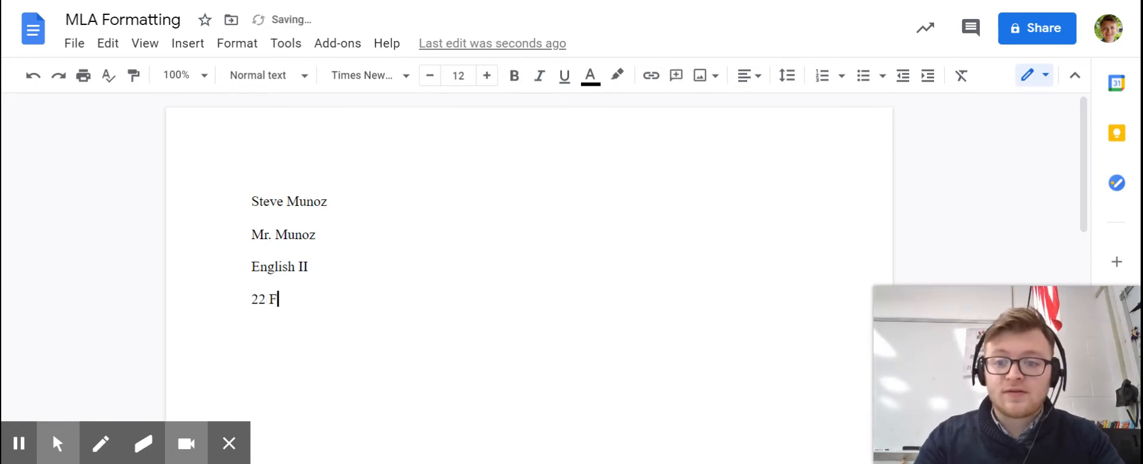
text(ebruary )
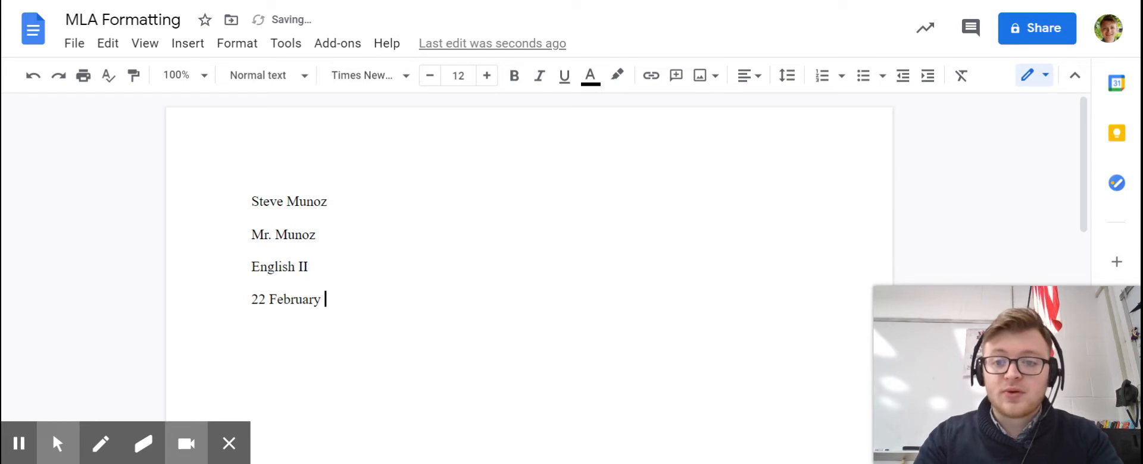
text(2021)
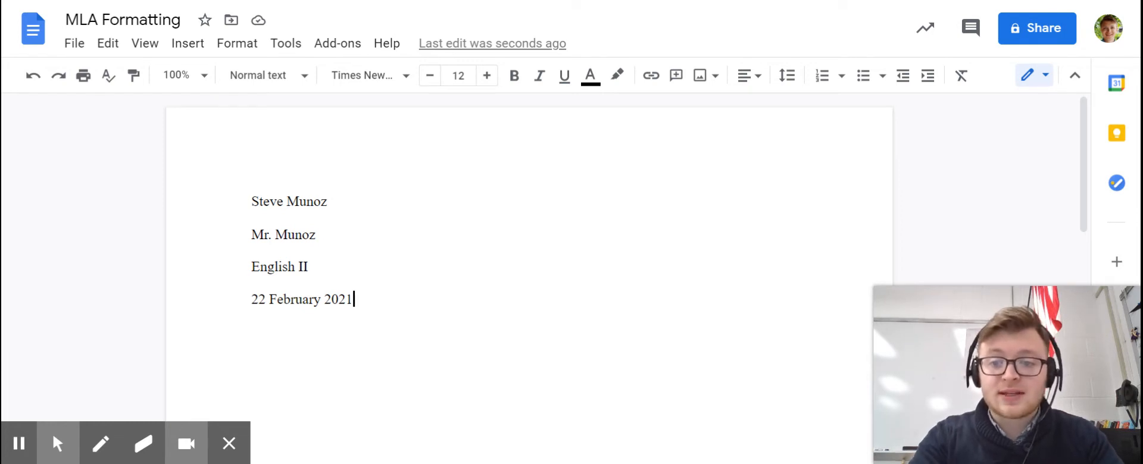
drag(360, 304, 250, 309)
key(Left)
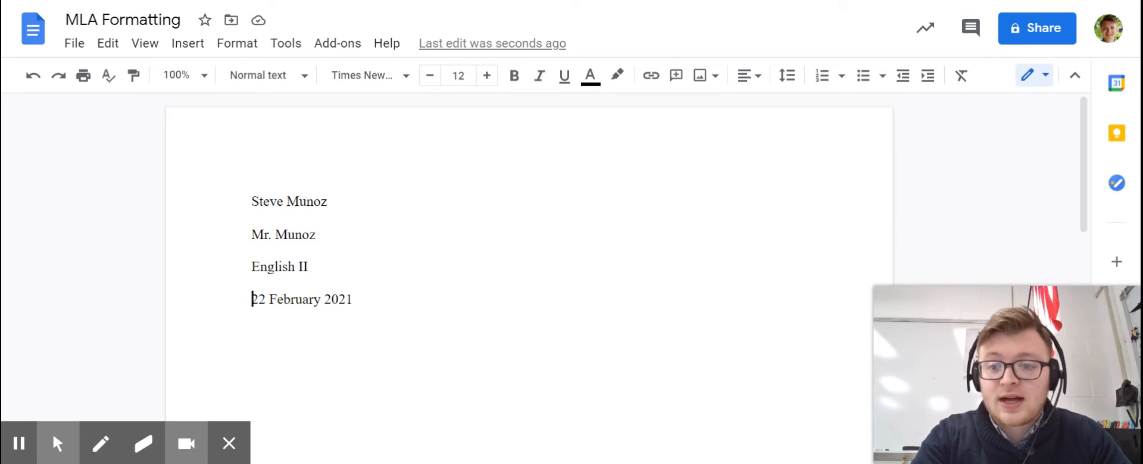
double_click(382, 310)
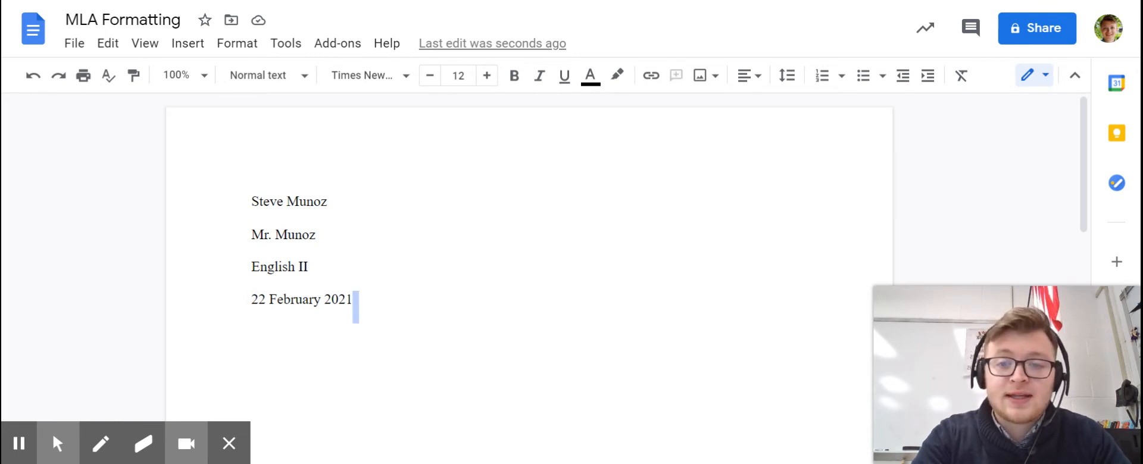
- Add a centered title line reading "The True Nature of Koalas" below the date
click(615, 304)
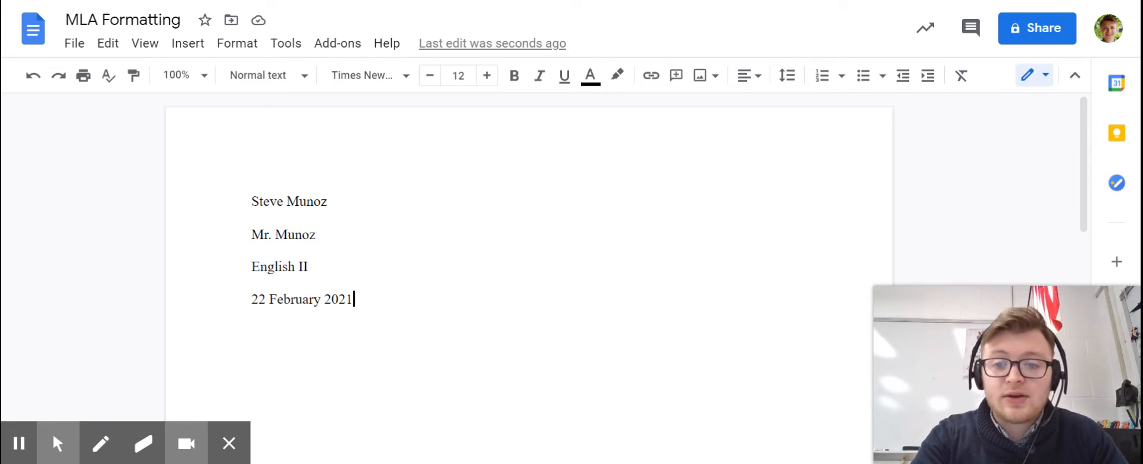
key(Return)
click(745, 76)
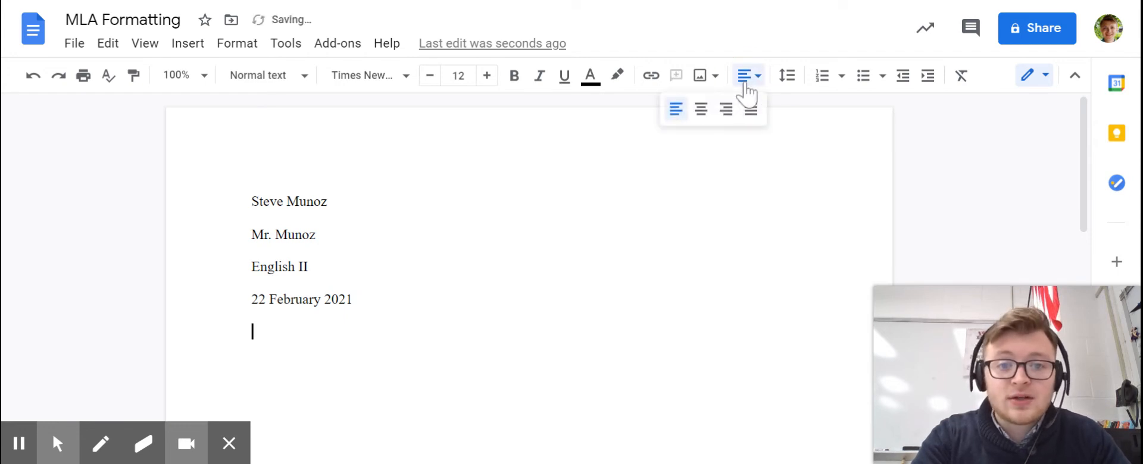
click(700, 117)
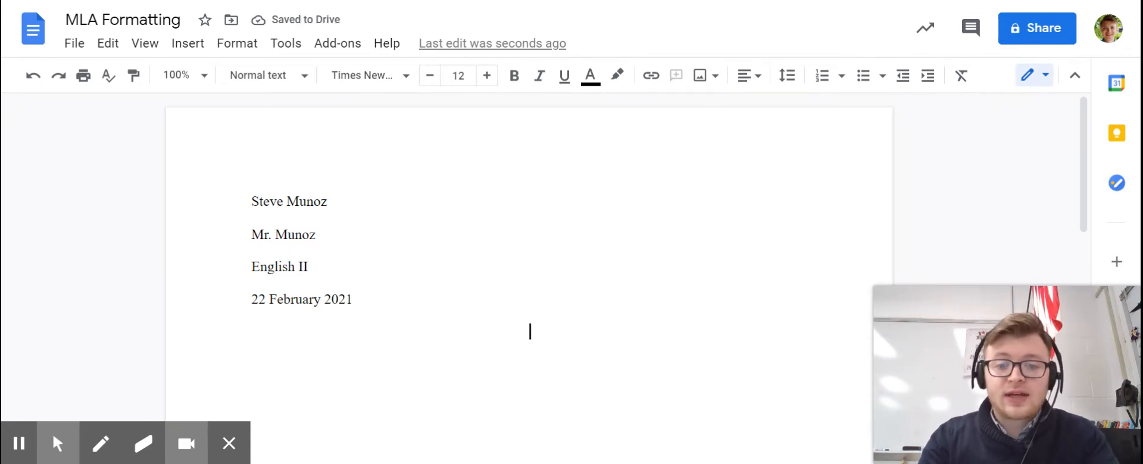
text(The )
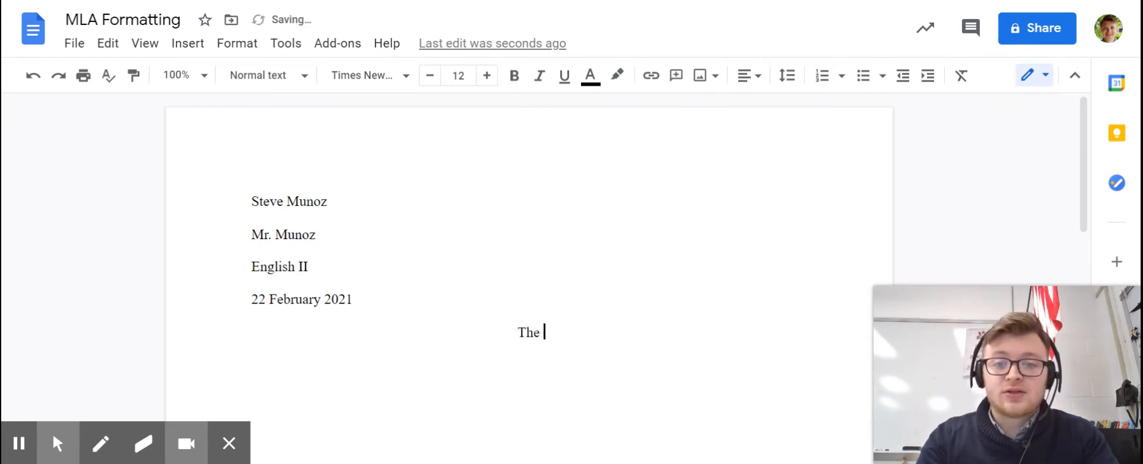
text(True Nature of)
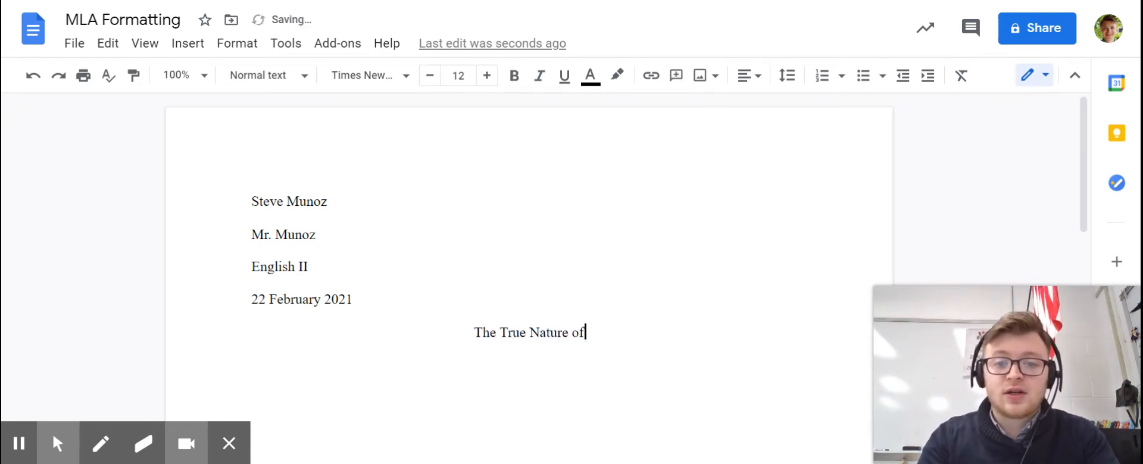
text( Koalas)
key(BackSpace)
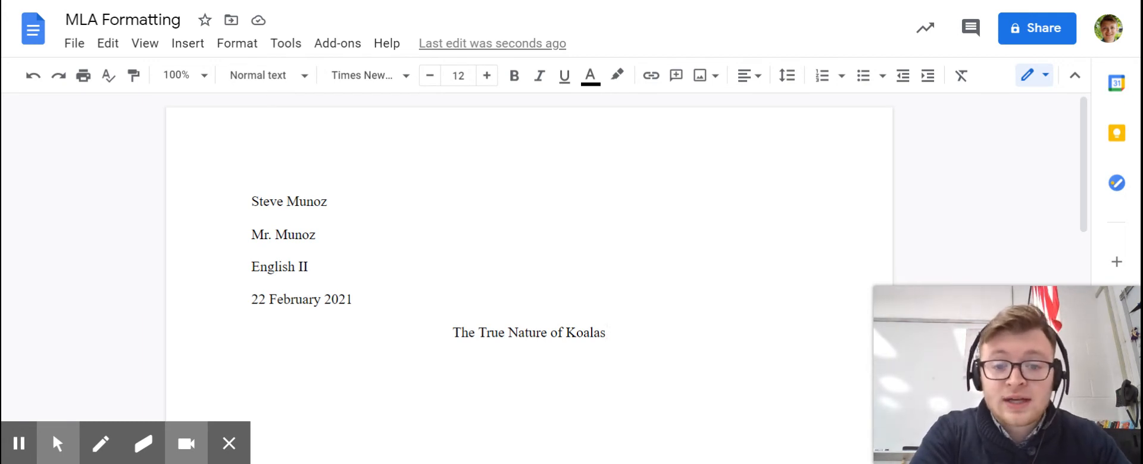
- Start a left-aligned, first-line-indented body paragraph below the title reading "Many people underestimate just how stupid koalas really are."
key(Return)
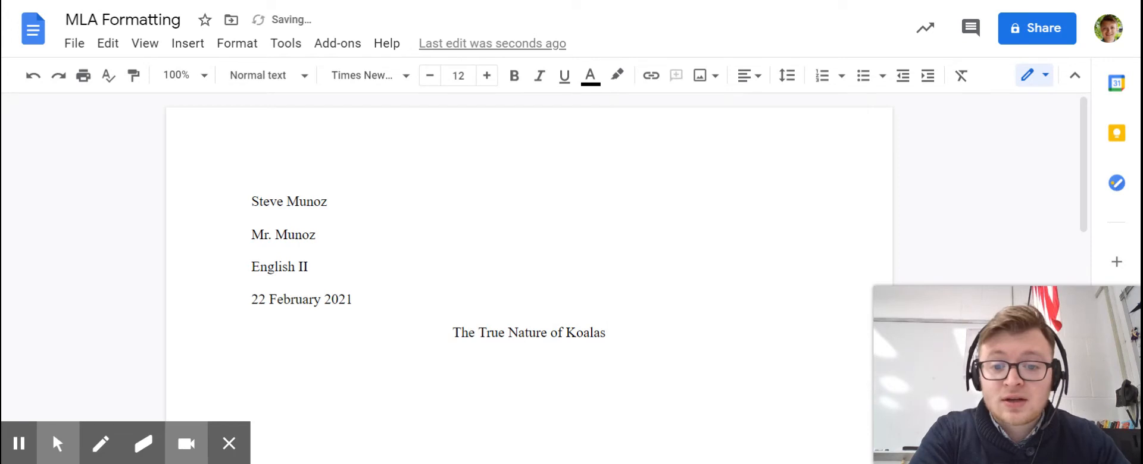
key(ctrl+shift+l)
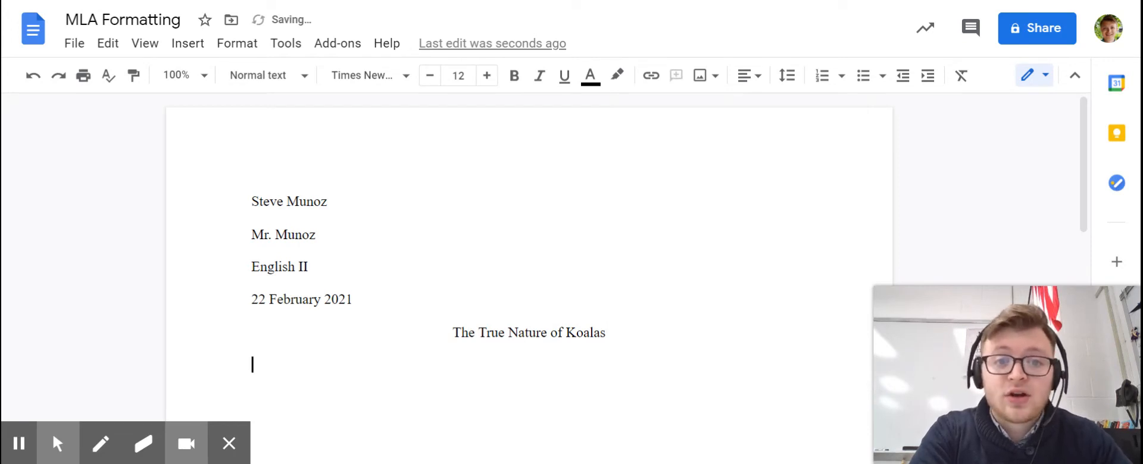
scroll(529, 280, down, 1)
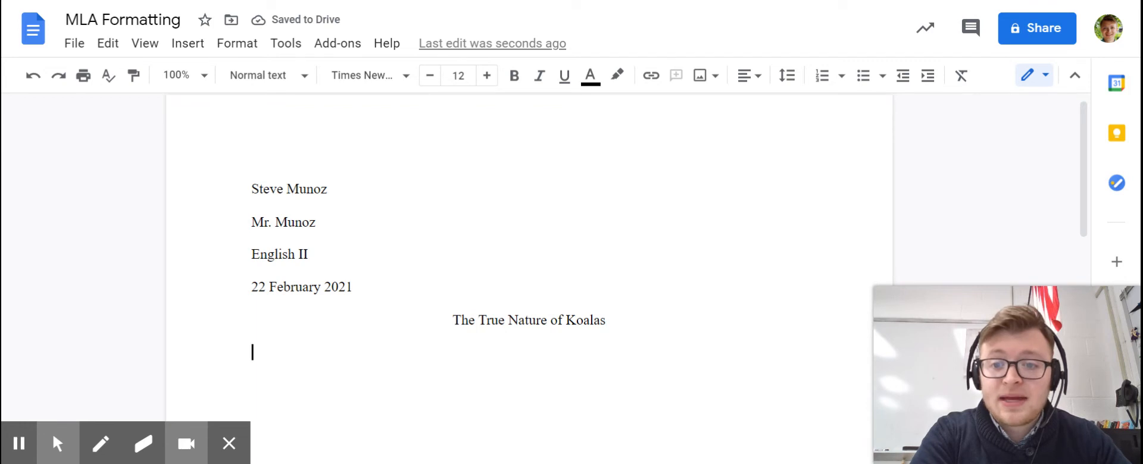
key(Tab)
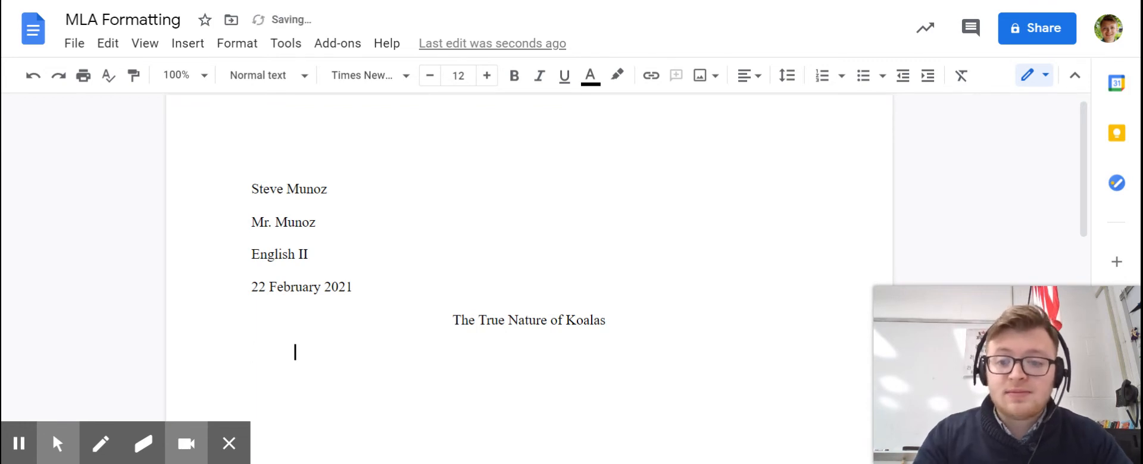
text(Many)
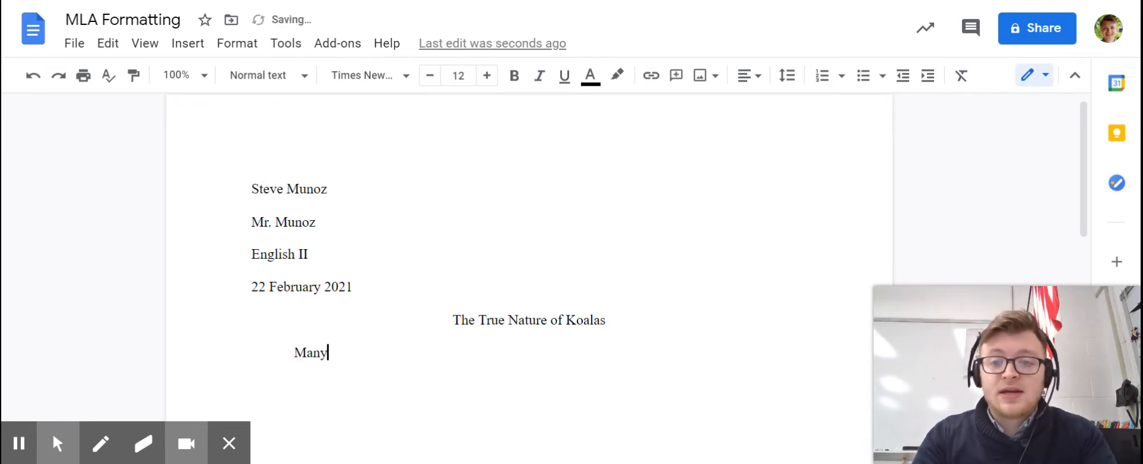
text( people underes)
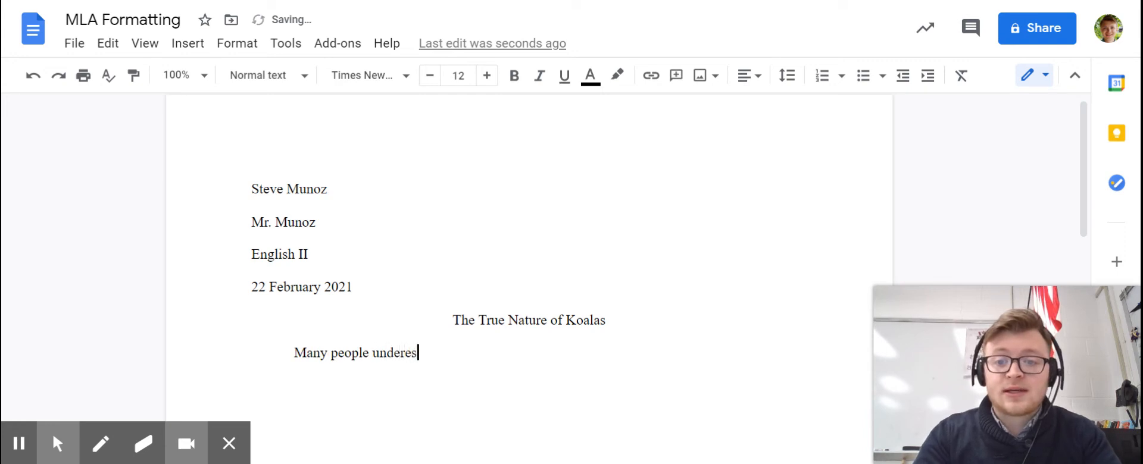
text(timate just how )
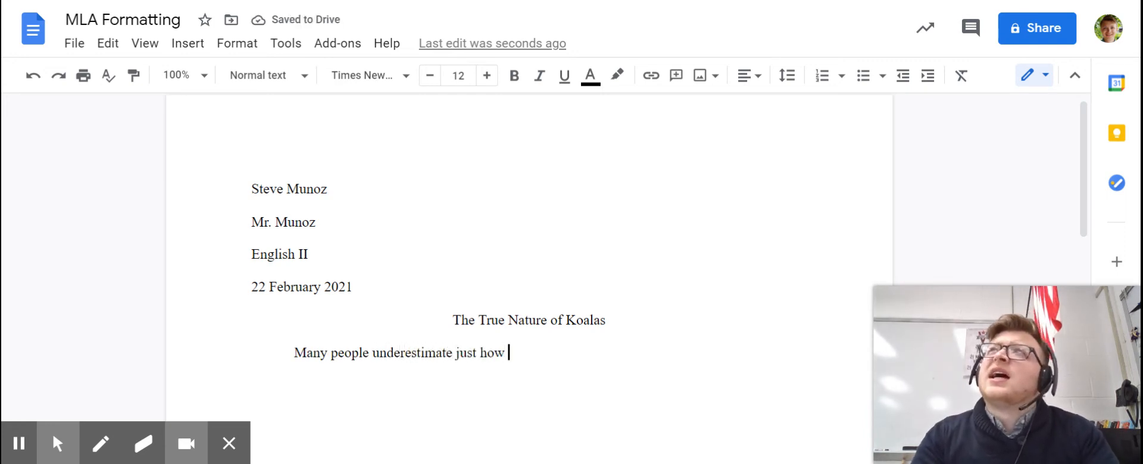
text(st)
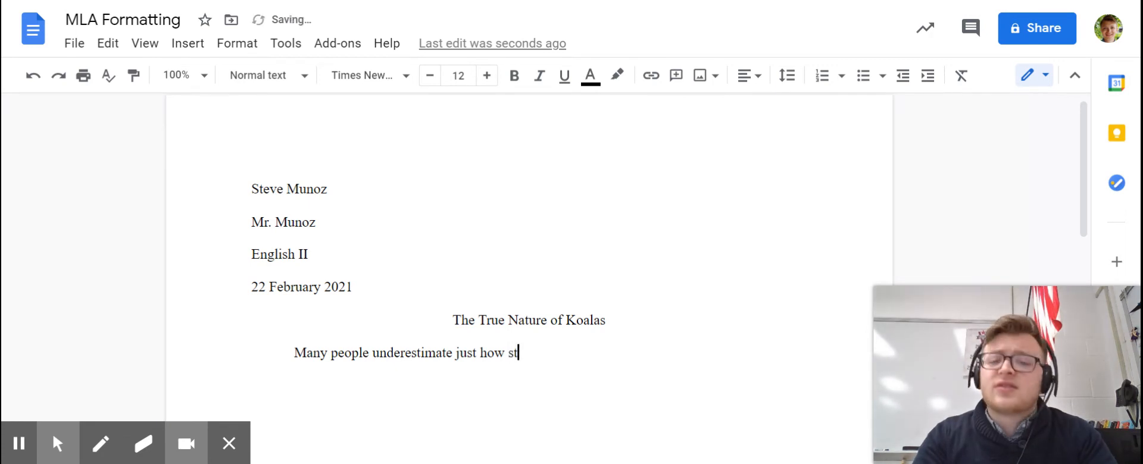
text(upid koal)
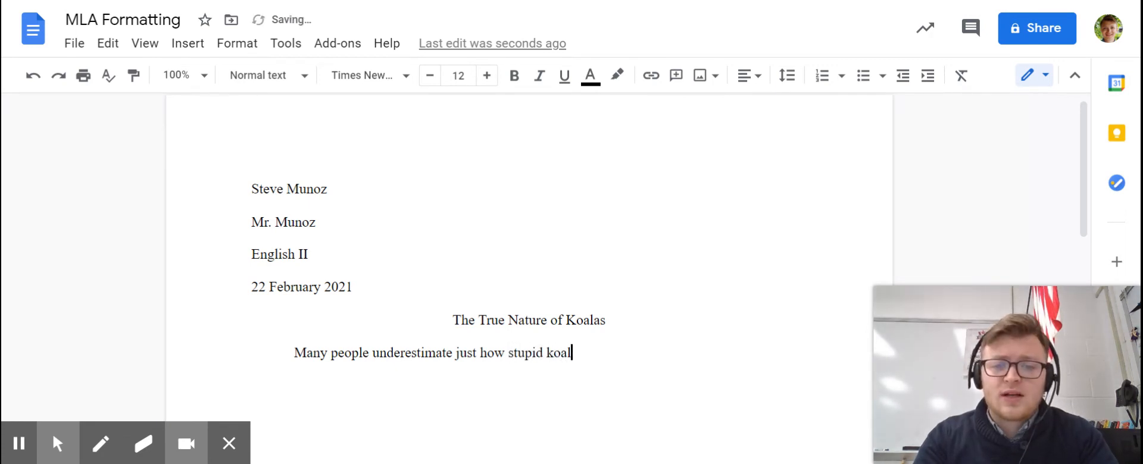
text(as really are.)
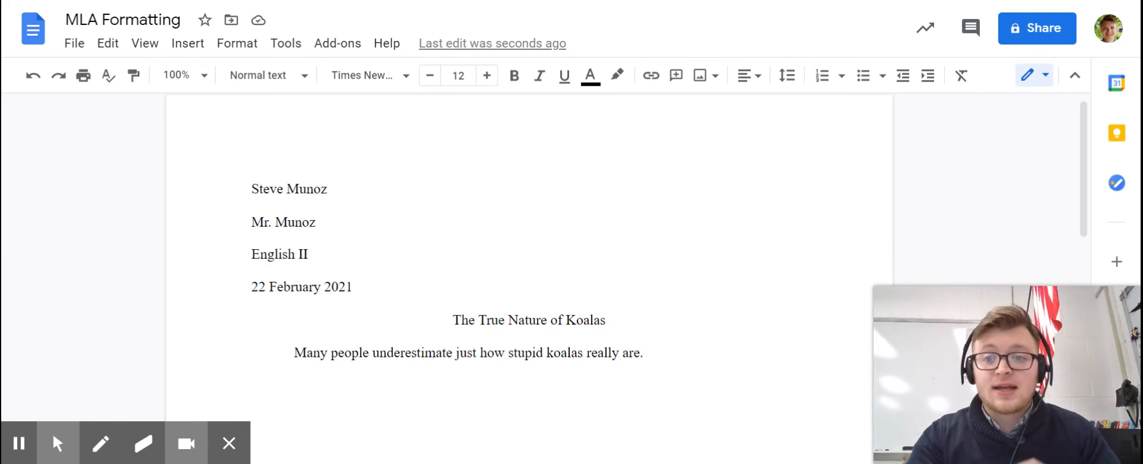
- Open the page header, align it right and enter the student's last name followed by a space
scroll(529, 268, down, 1)
scroll(529, 268, up, 1)
scroll(529, 268, down, 1)
scroll(528, 267, up, 1)
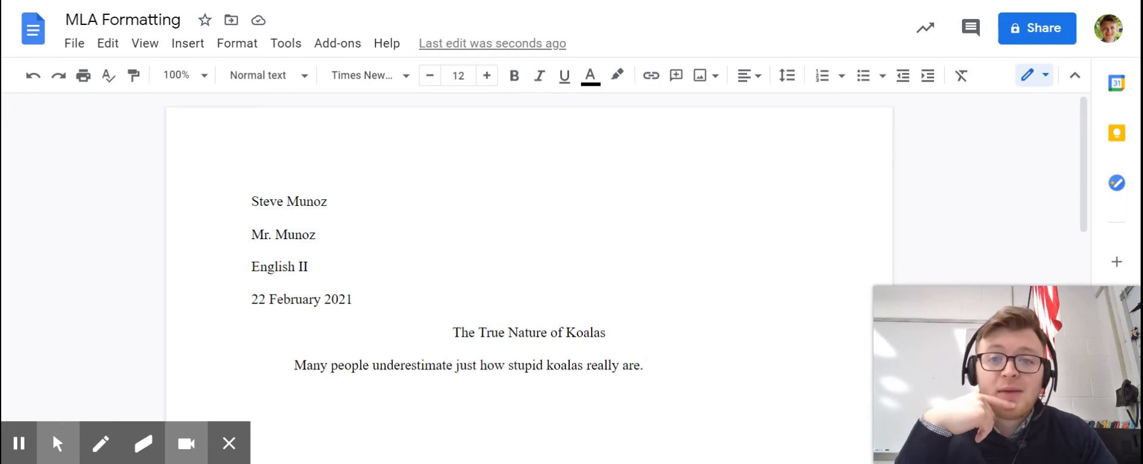
double_click(601, 146)
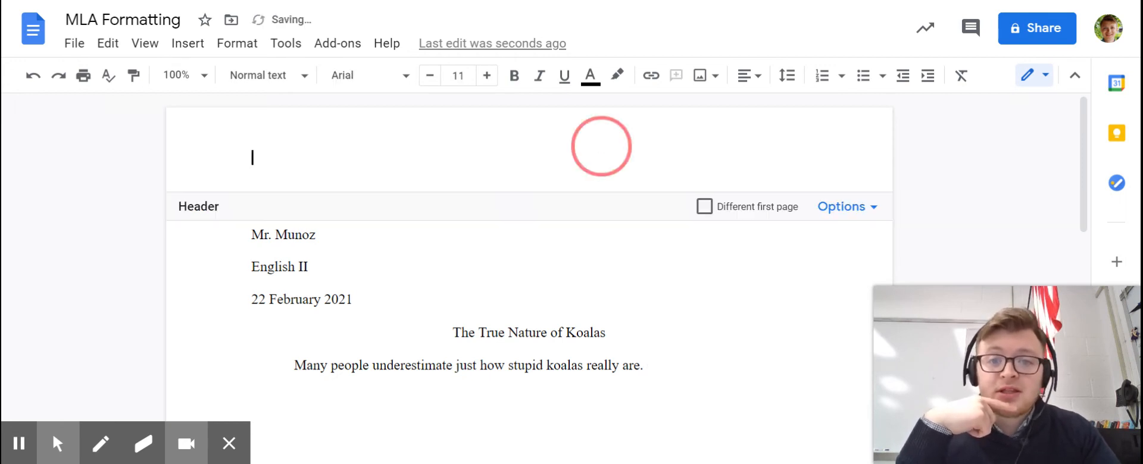
drag(546, 158, 621, 164)
click(621, 163)
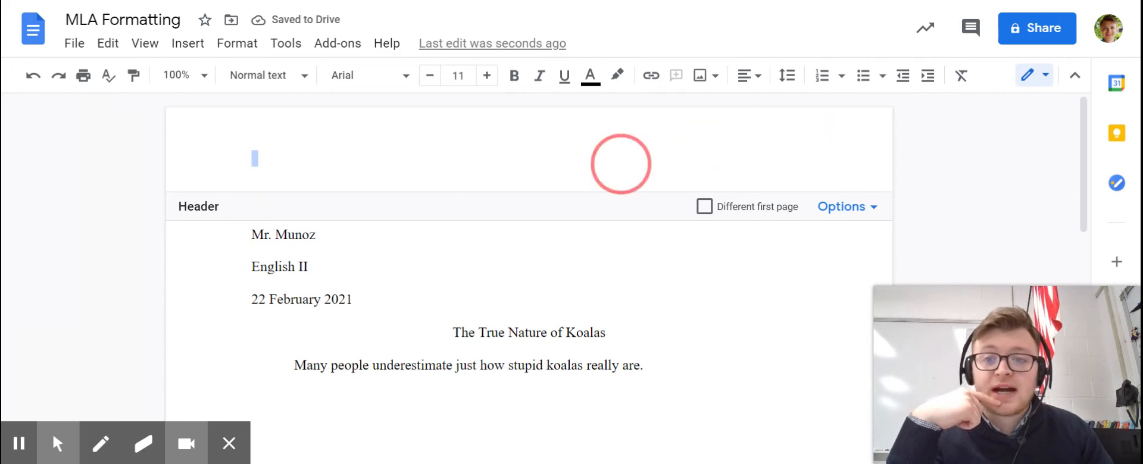
click(749, 75)
click(727, 112)
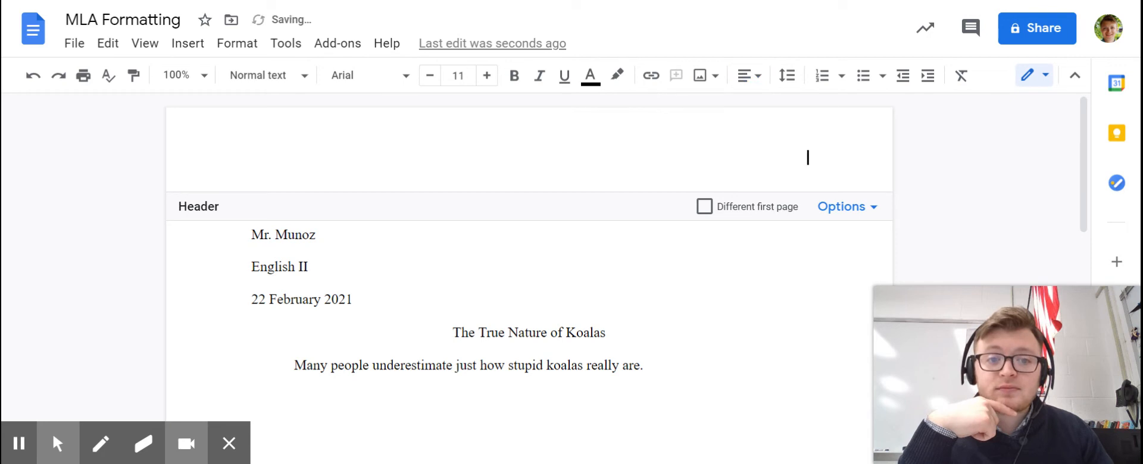
text(Munoz)
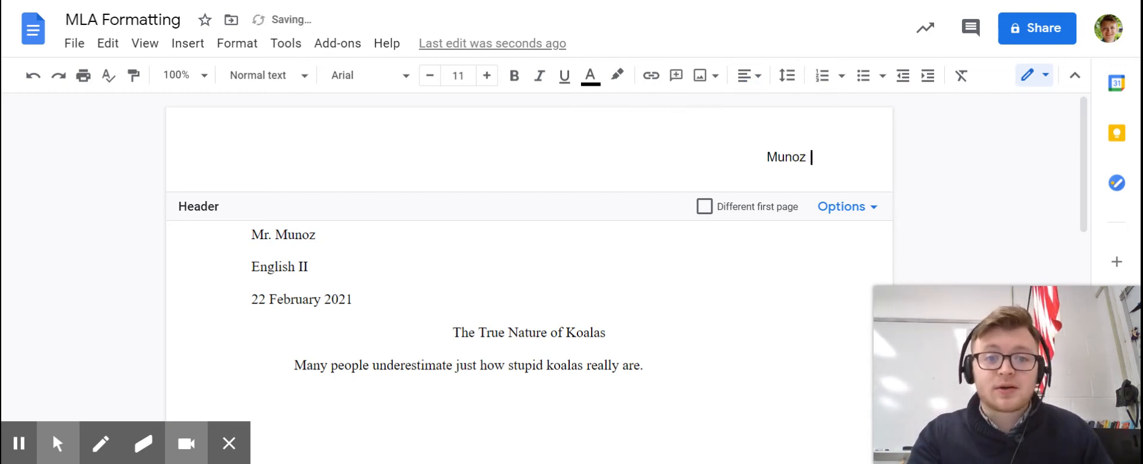
- Format the last name in the header as Times New Roman, size 12
double_click(786, 157)
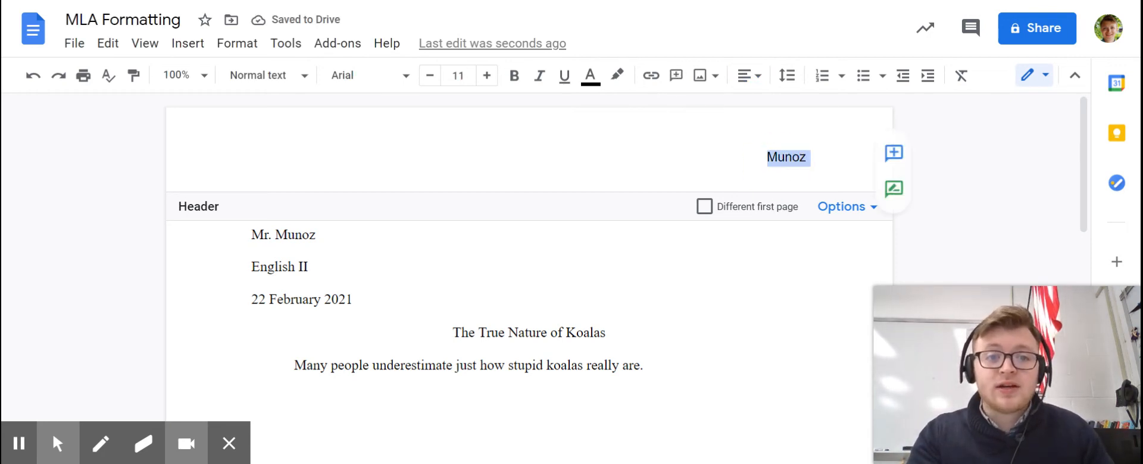
click(401, 84)
click(407, 179)
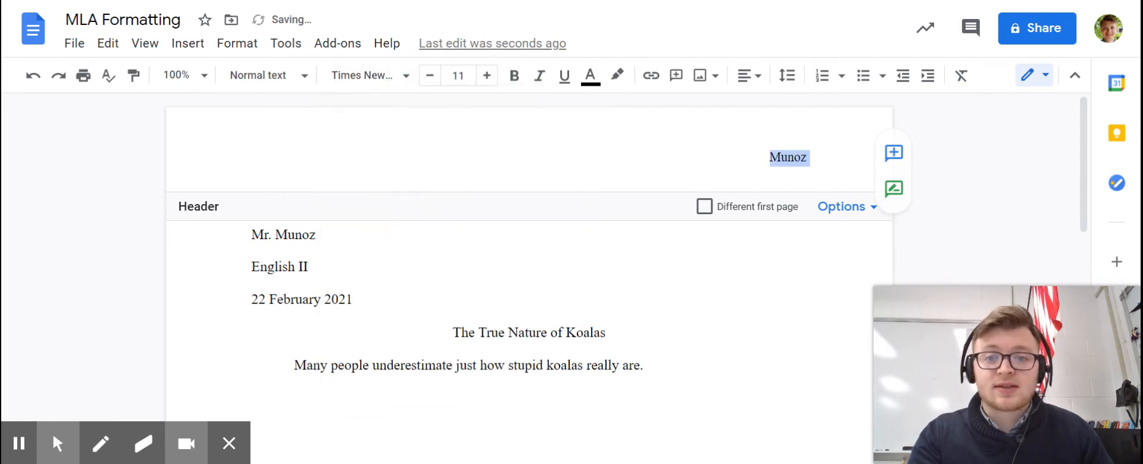
click(486, 75)
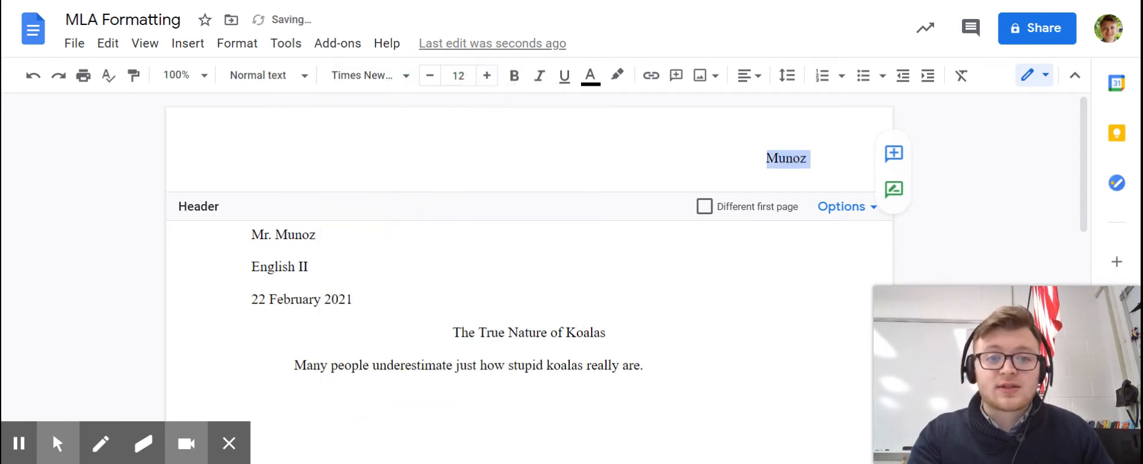
- Insert automatic page numbers after the last name in the header, starting on the first page
click(814, 159)
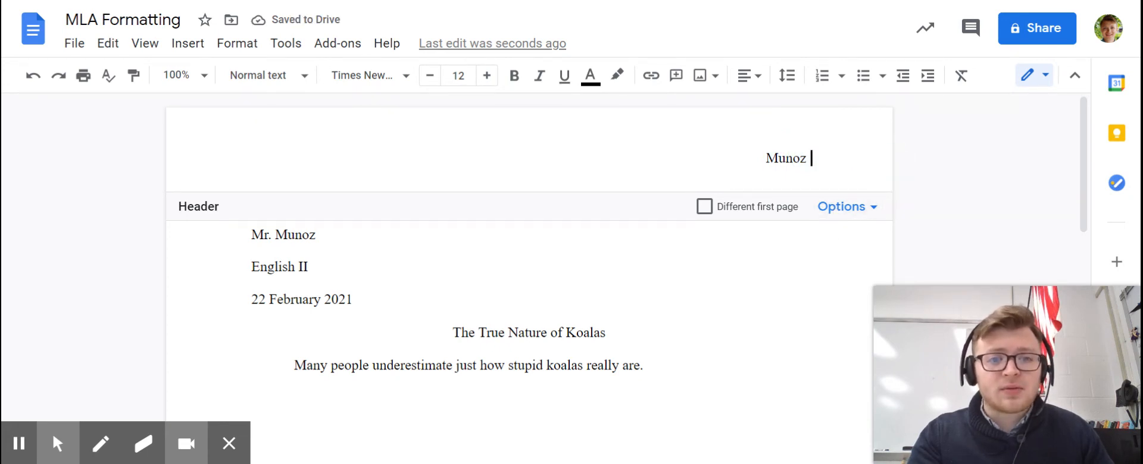
click(188, 43)
scroll(237, 179, down, 2)
scroll(247, 186, up, 2)
scroll(262, 211, down, 2)
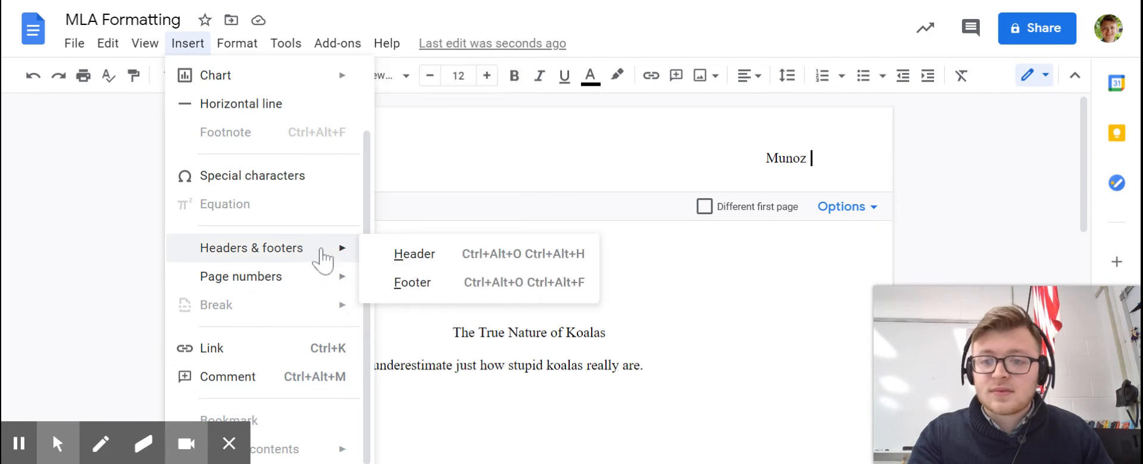
mouse_move(334, 277)
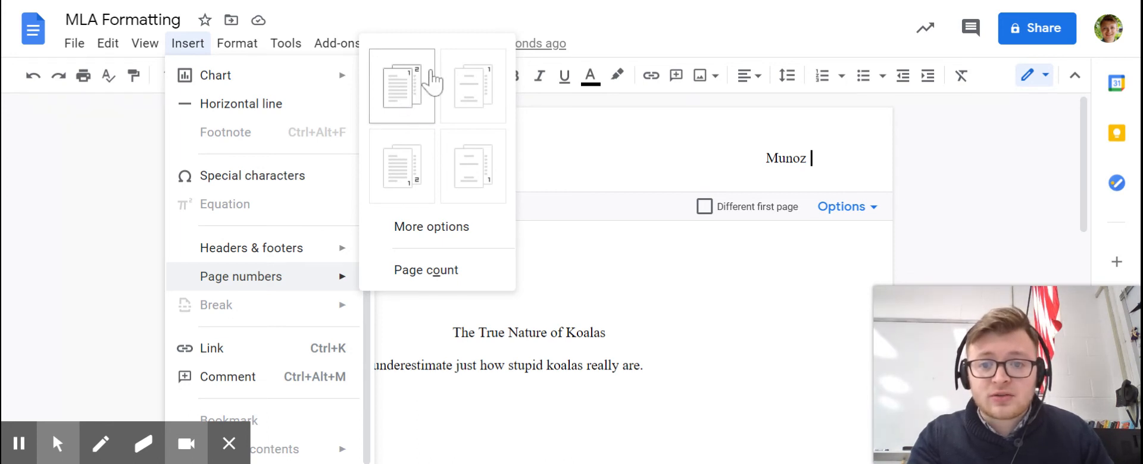
click(396, 105)
click(816, 179)
click(752, 183)
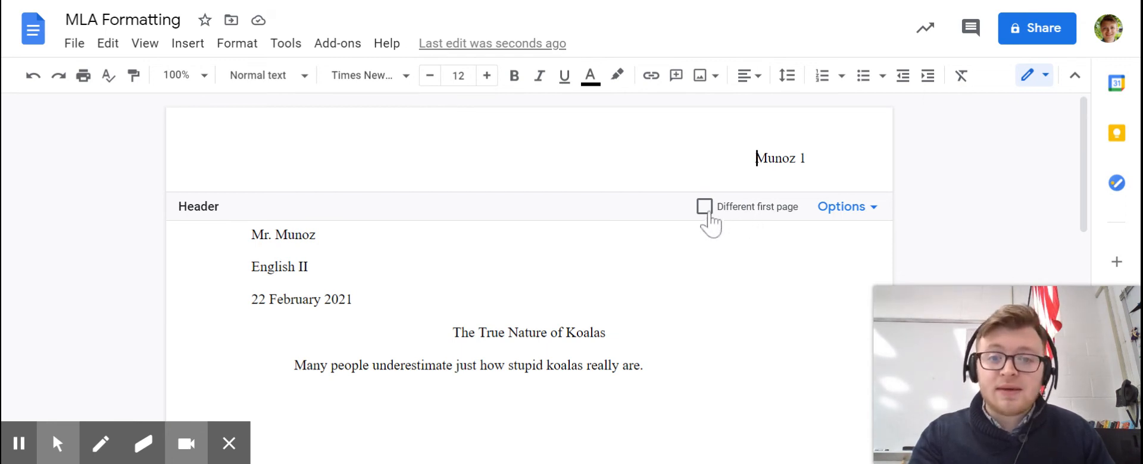
- Insert two page breaks after the body paragraph to extend the document to three pages
scroll(712, 226, down, 5)
scroll(711, 226, up, 5)
double_click(741, 361)
click(701, 374)
key(ctrl+Return)
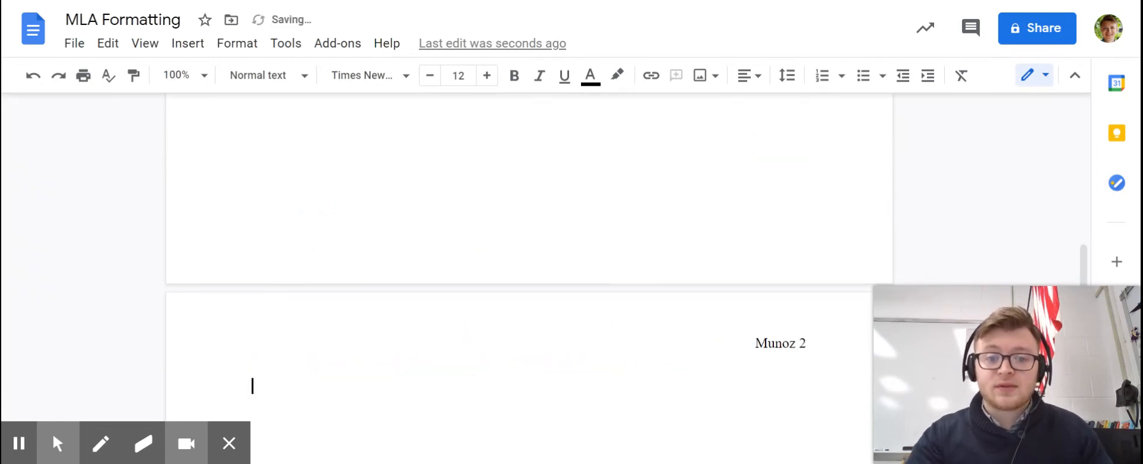
key(ctrl+Return)
scroll(530, 279, up, 7)
scroll(529, 279, up, 10)
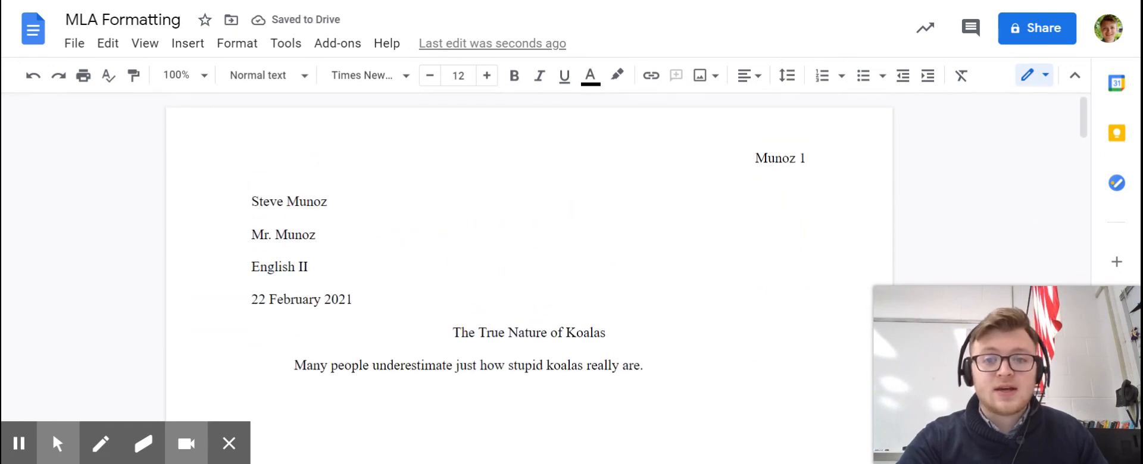
- Set the header to be different on the first page, then check the headers on the following pages
click(735, 146)
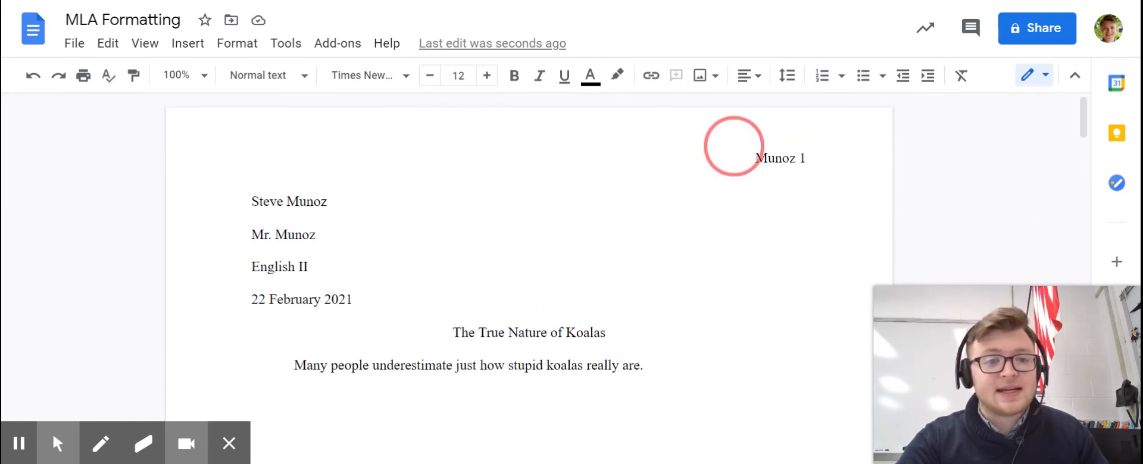
double_click(774, 157)
click(744, 205)
click(782, 158)
double_click(790, 158)
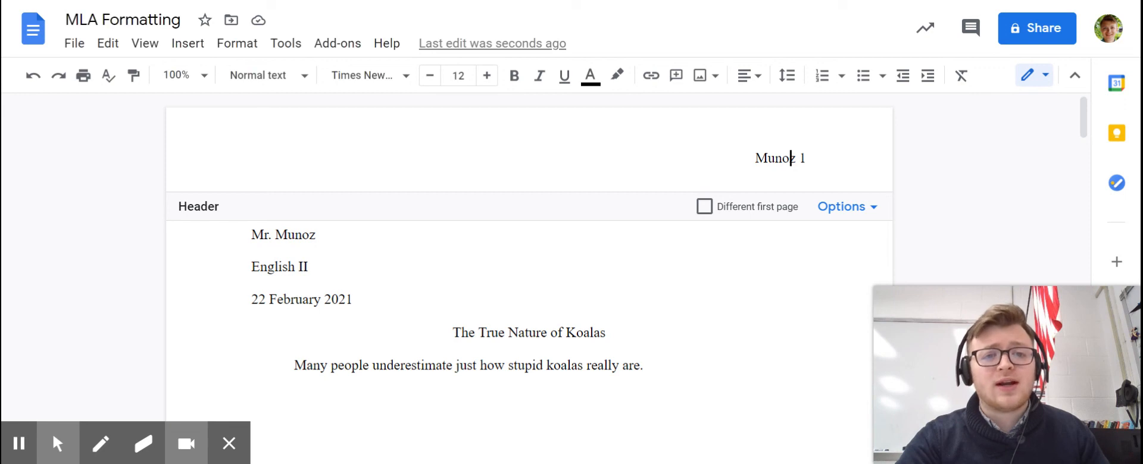
click(705, 207)
click(627, 296)
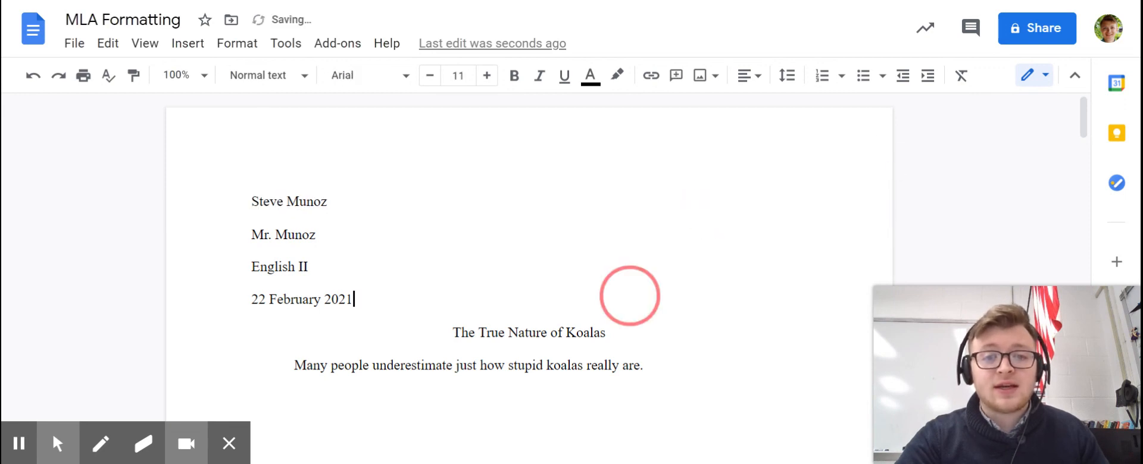
scroll(528, 280, down, 10)
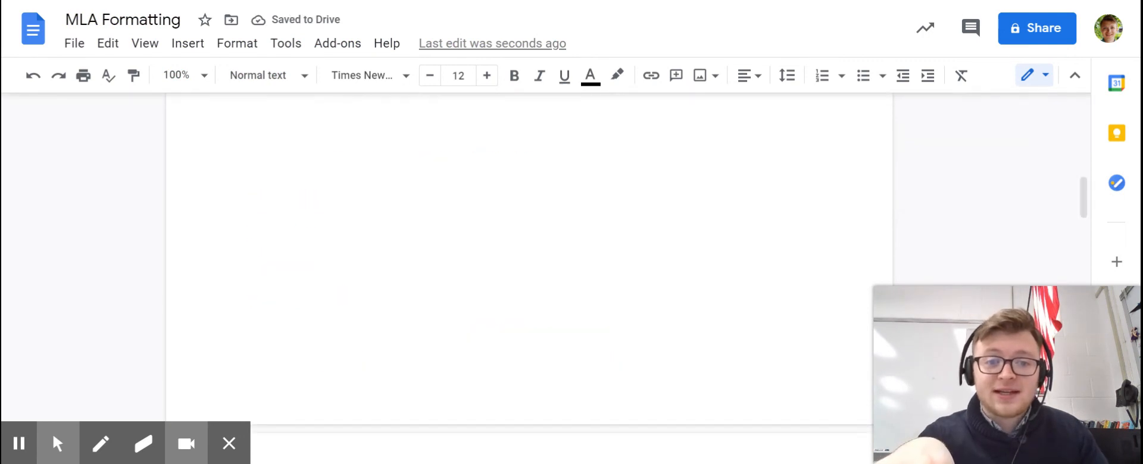
scroll(529, 280, down, 15)
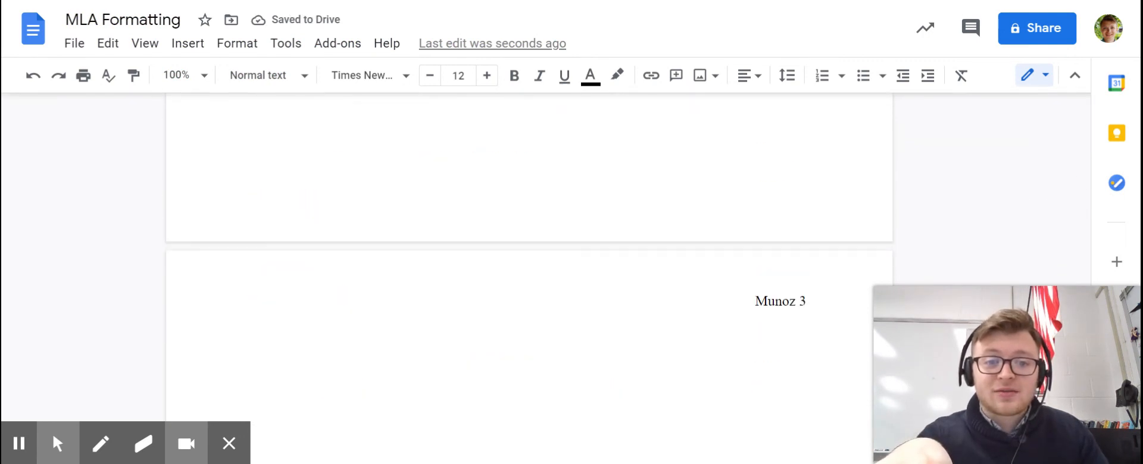
scroll(529, 280, up, 20)
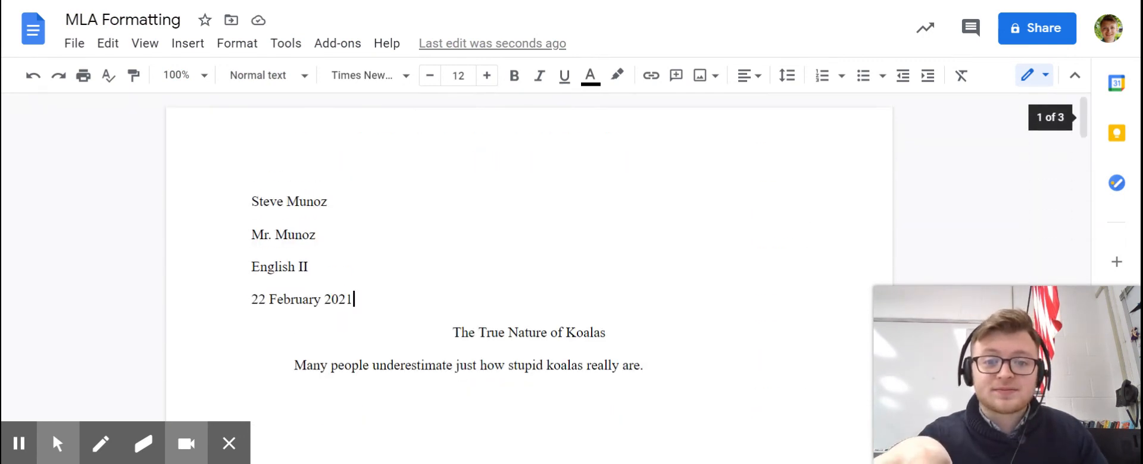